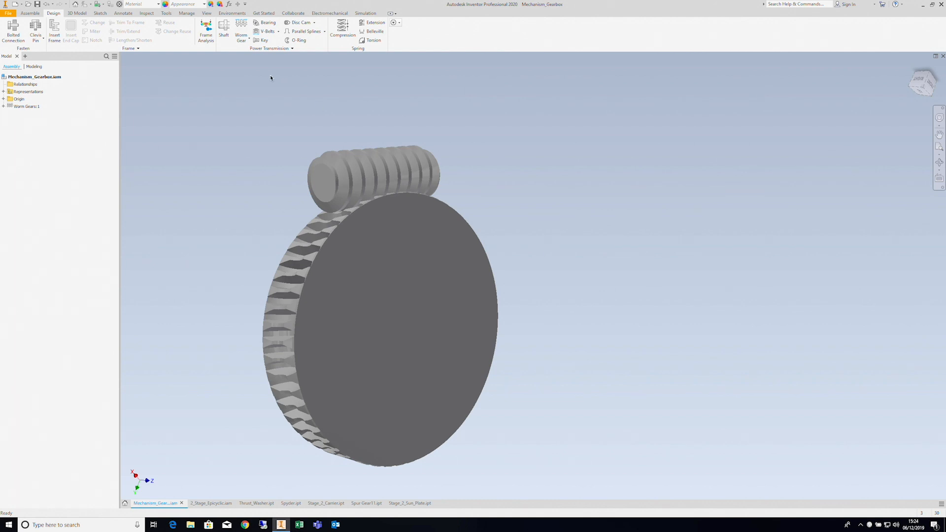
Open the worm gear set in its design accelerator generator and preview the worm's dimensions
right_click(12, 108)
click(29, 118)
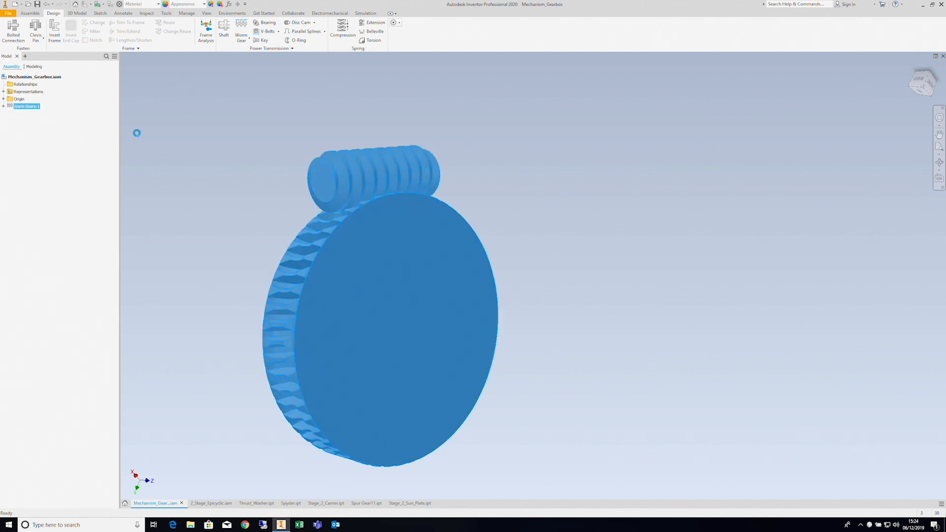
drag(296, 64, 663, 99)
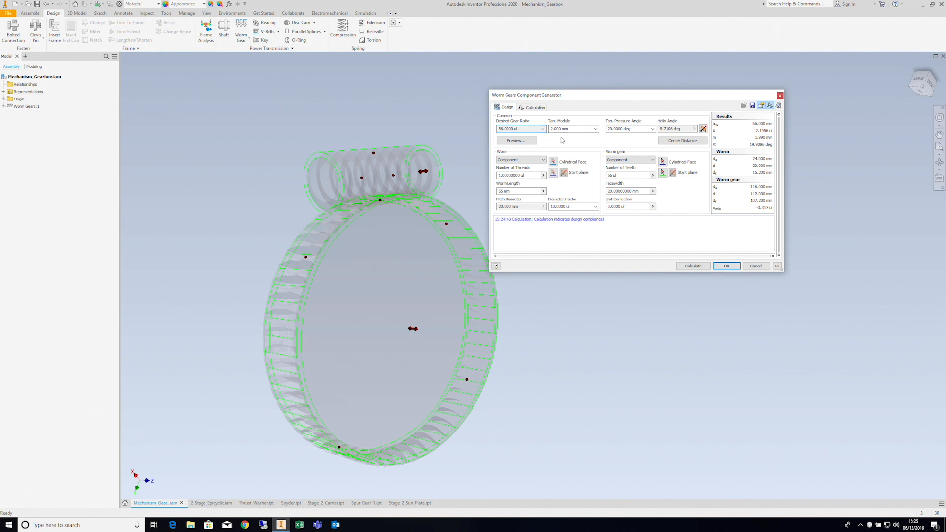
click(535, 142)
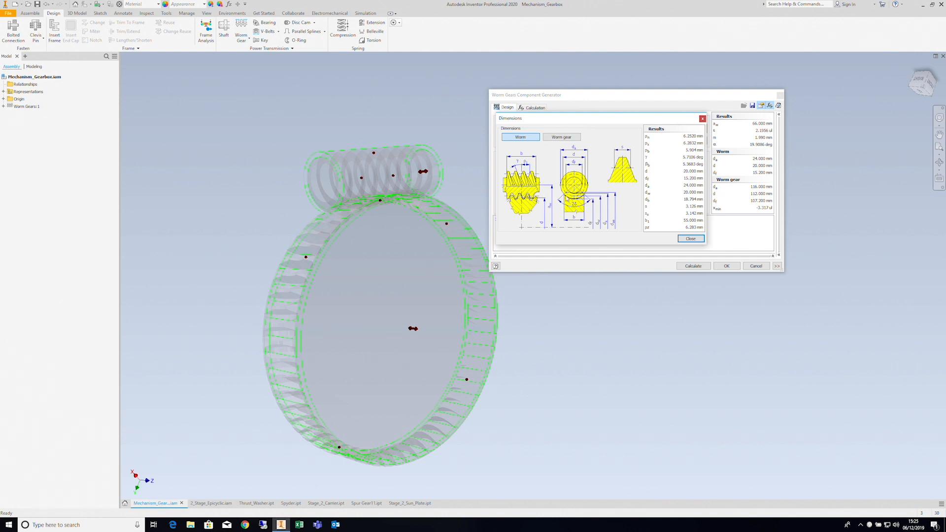
click(690, 239)
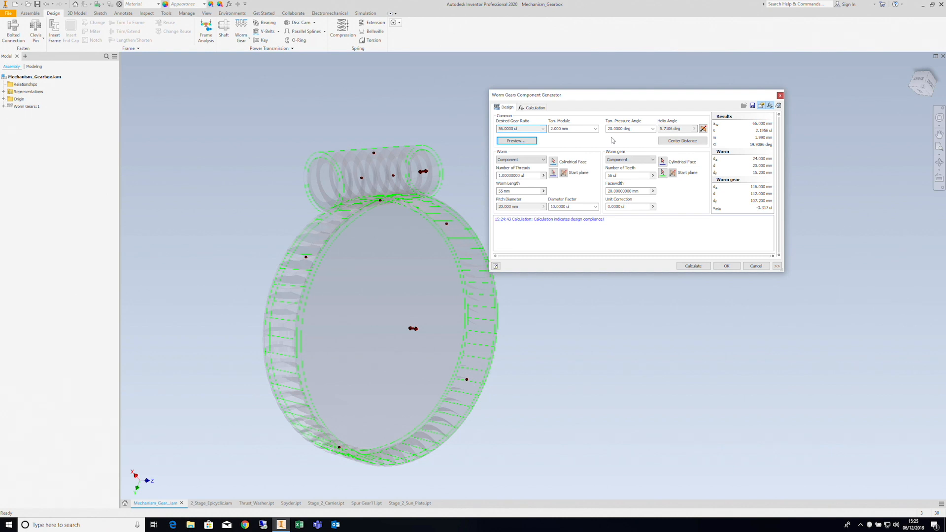
Check the model type options for the worm and accept the worm gear design without changes
click(543, 160)
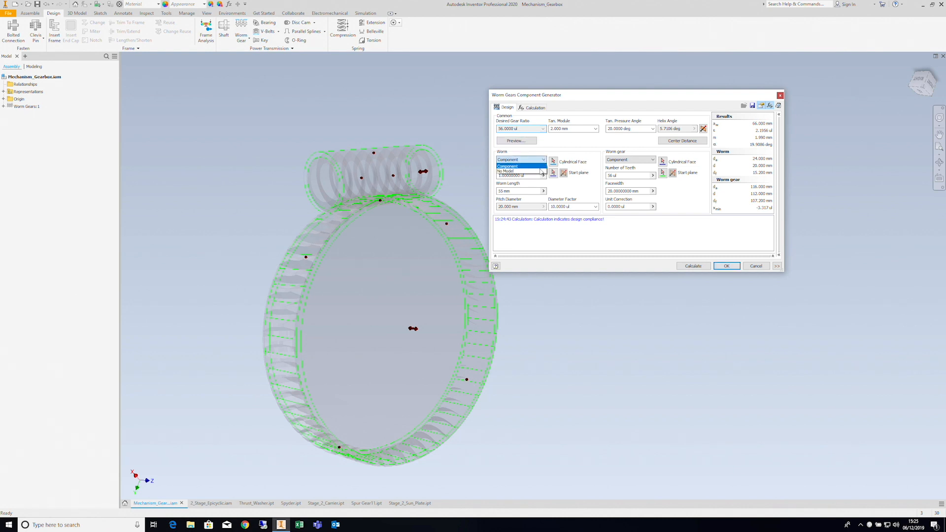
click(543, 160)
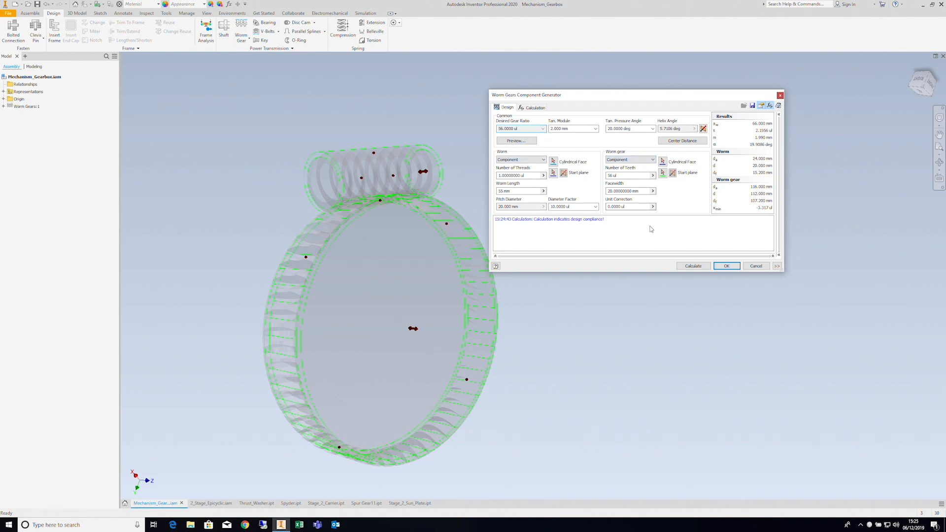
click(732, 267)
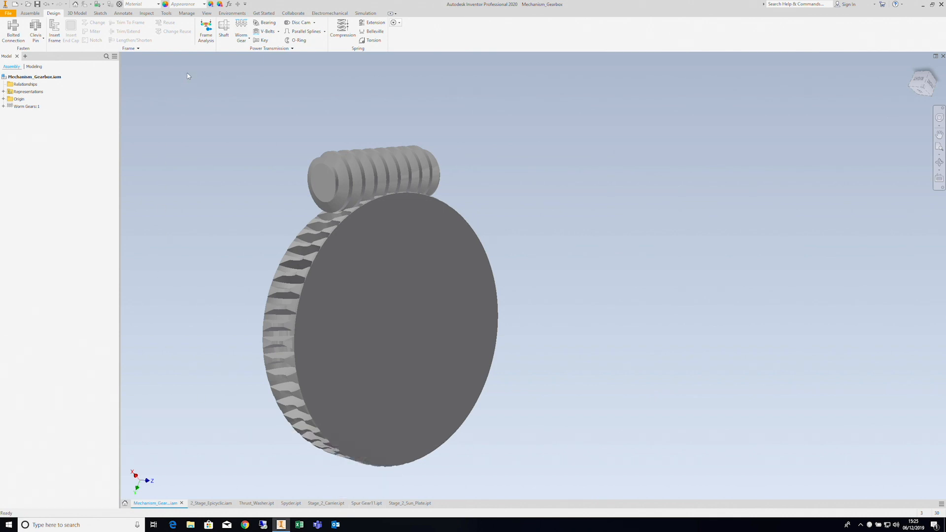
Start a spur gear design in the assembly and choose Component as Gear 1's model type
click(247, 40)
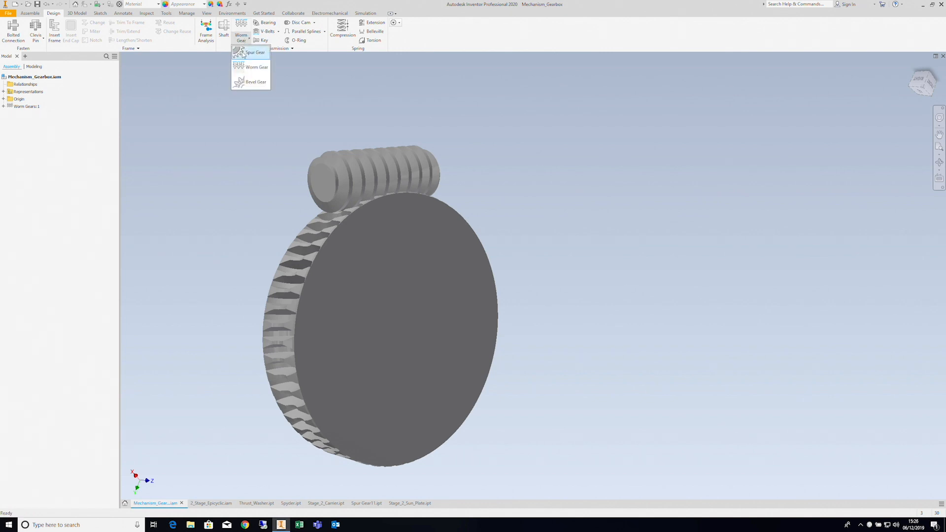
click(254, 52)
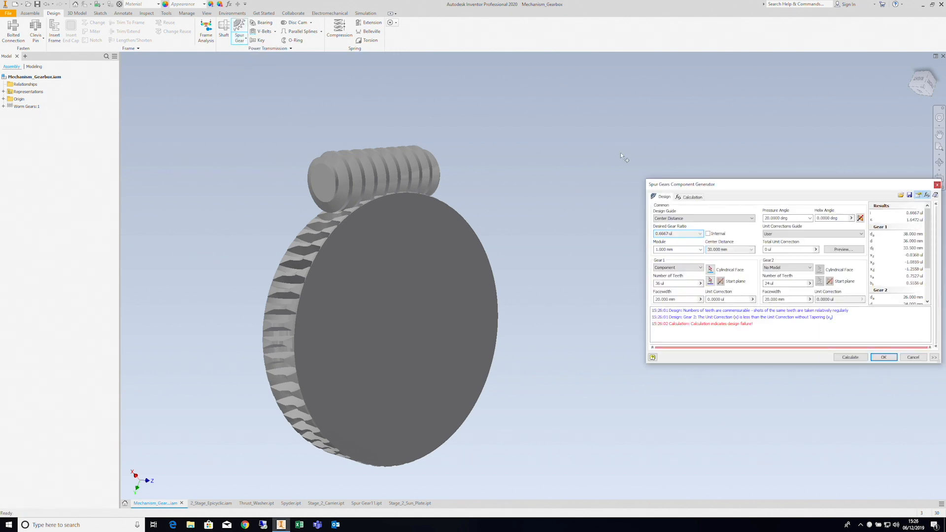
drag(748, 188, 615, 113)
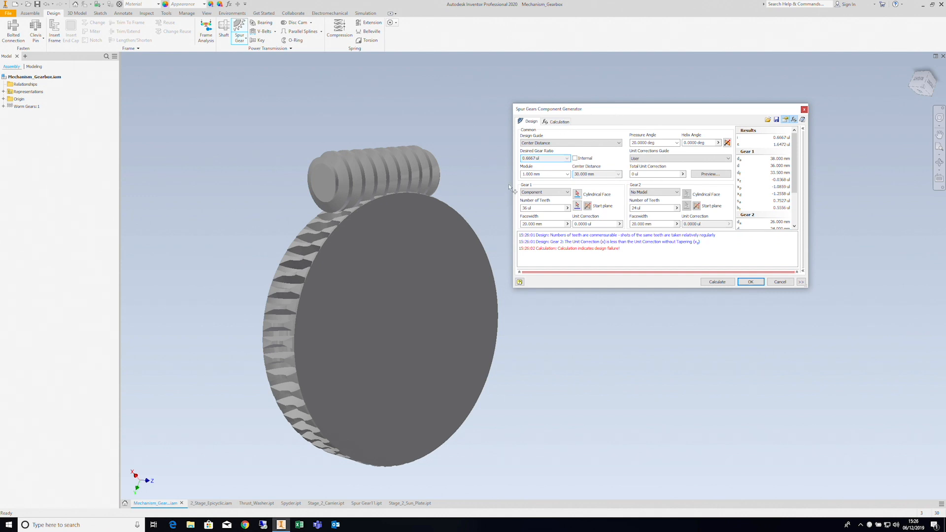
click(567, 192)
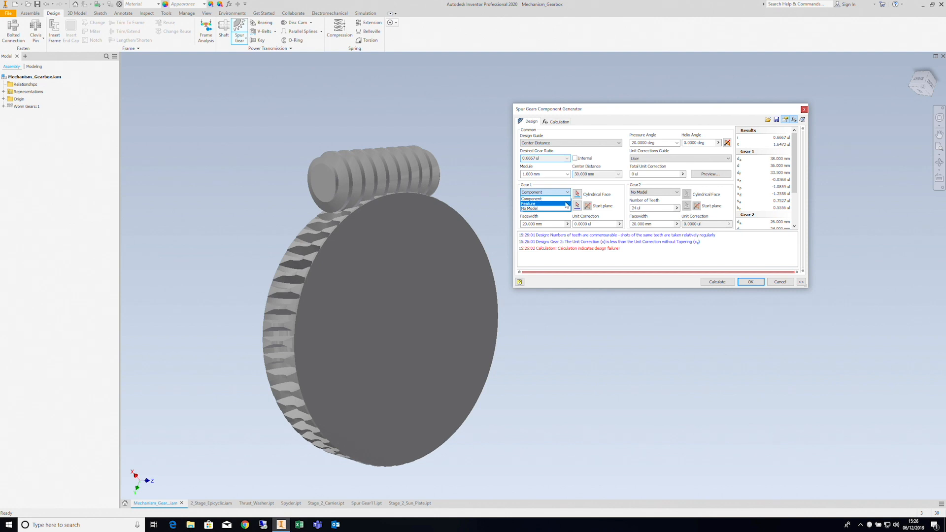
click(566, 199)
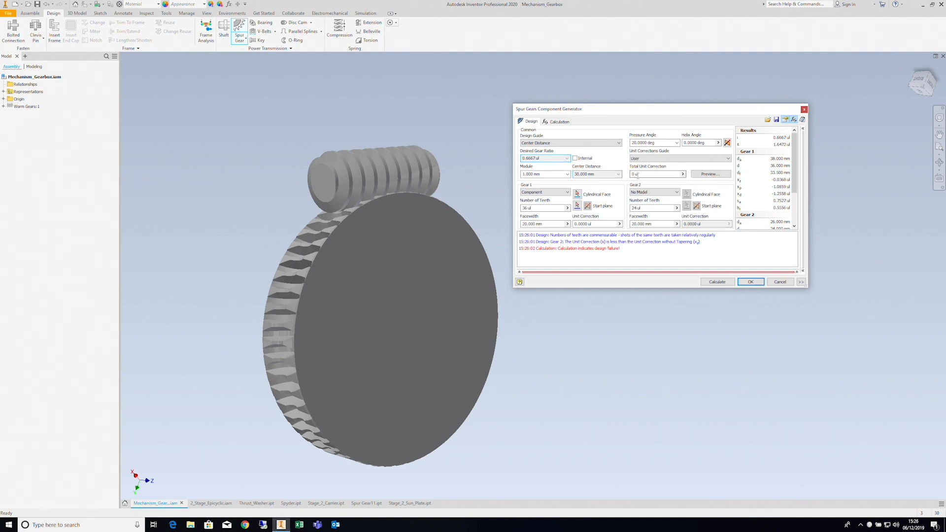
Preview the spur gear dimensions and the teeth mesh, advancing the mesh animation, and close the preview
click(708, 175)
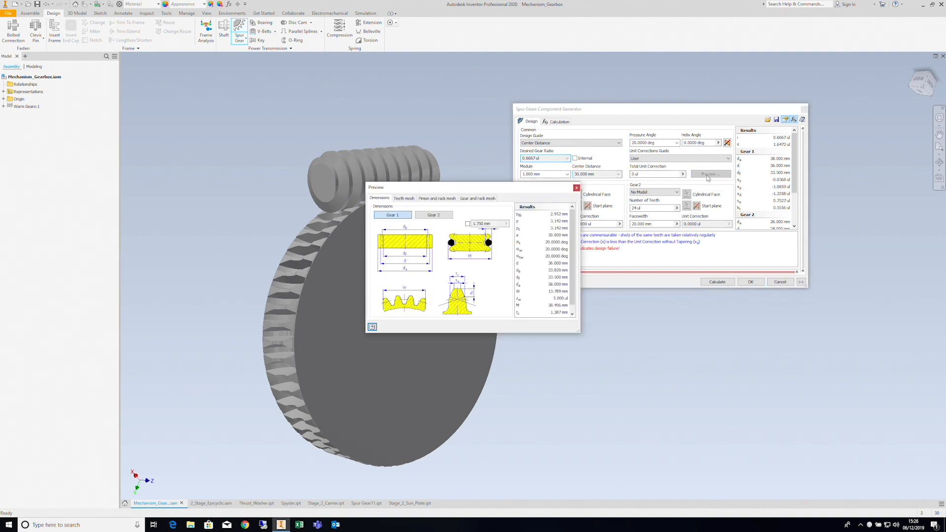
drag(522, 189, 637, 206)
click(525, 217)
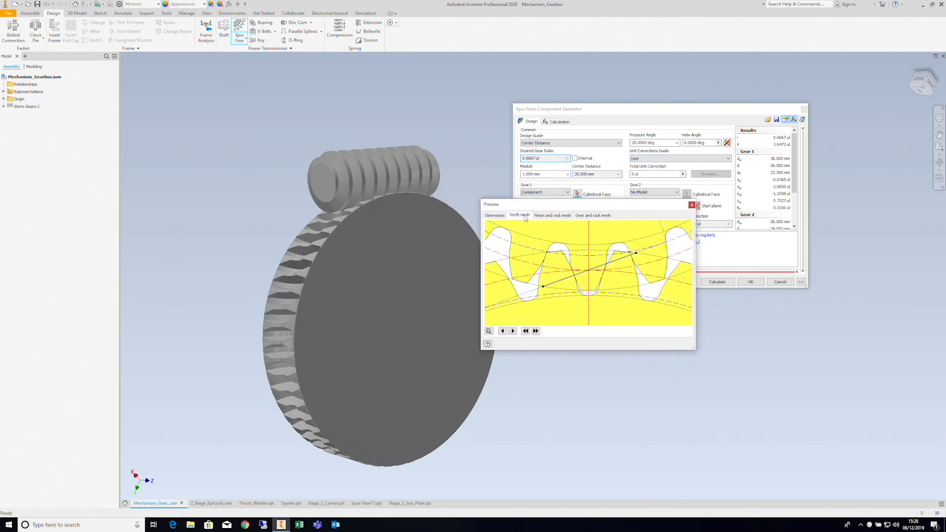
click(512, 332)
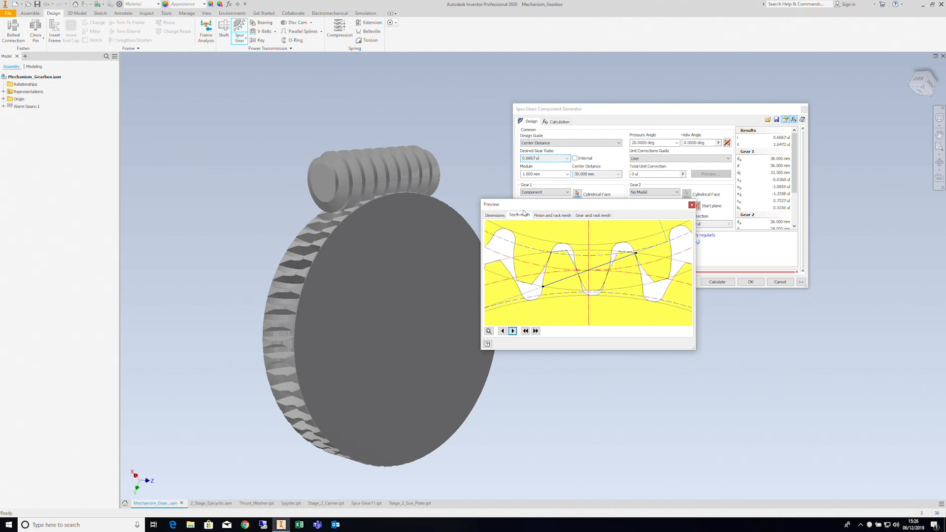
click(692, 205)
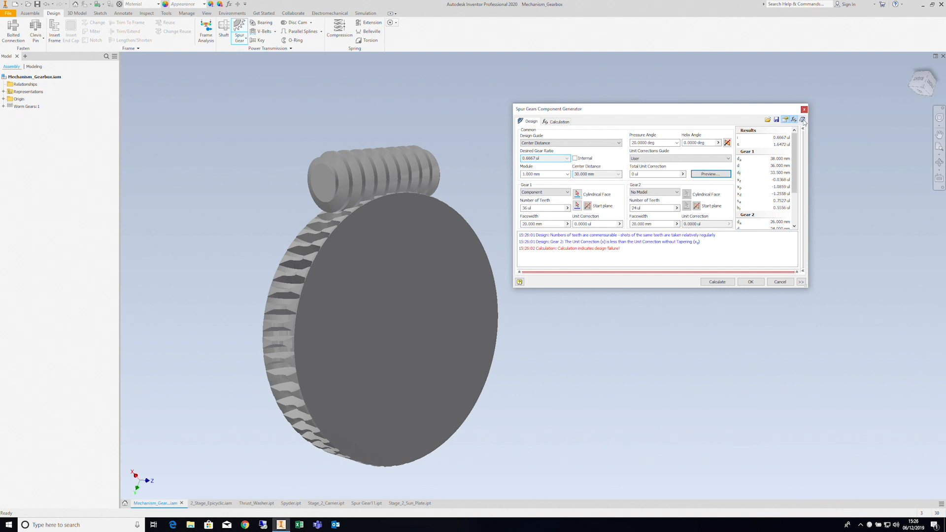
Review the common parameters and gears tables in the spur gear results report, close it, and open the calculation settings
click(803, 120)
click(803, 119)
click(802, 119)
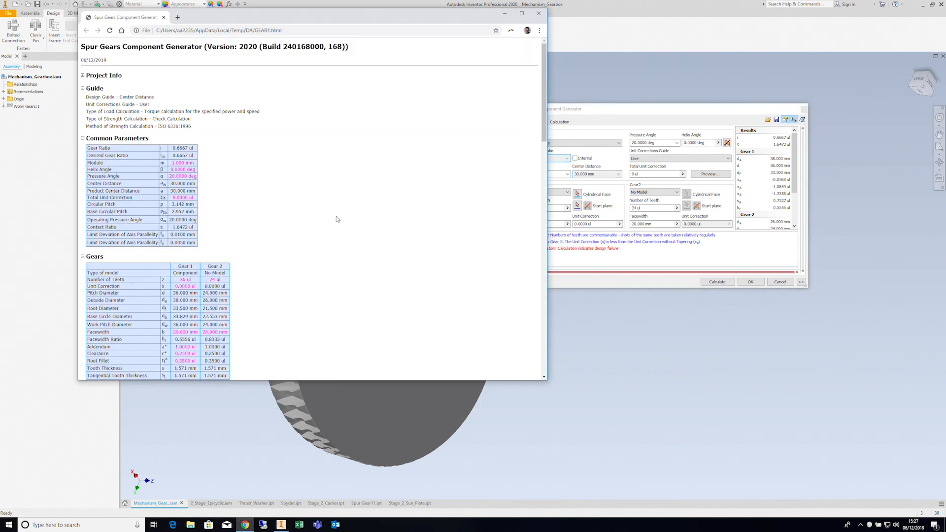
scroll(273, 243, down, 1)
scroll(273, 242, down, 2)
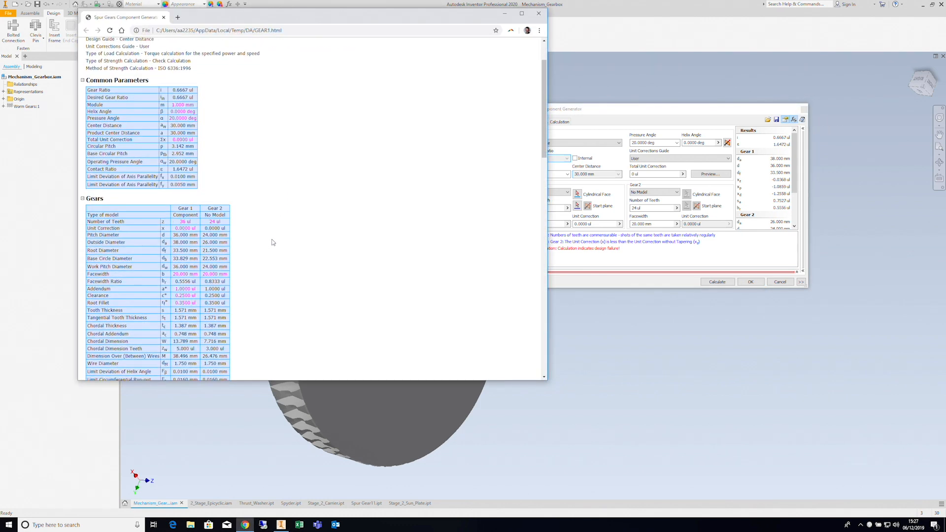
scroll(273, 242, down, 2)
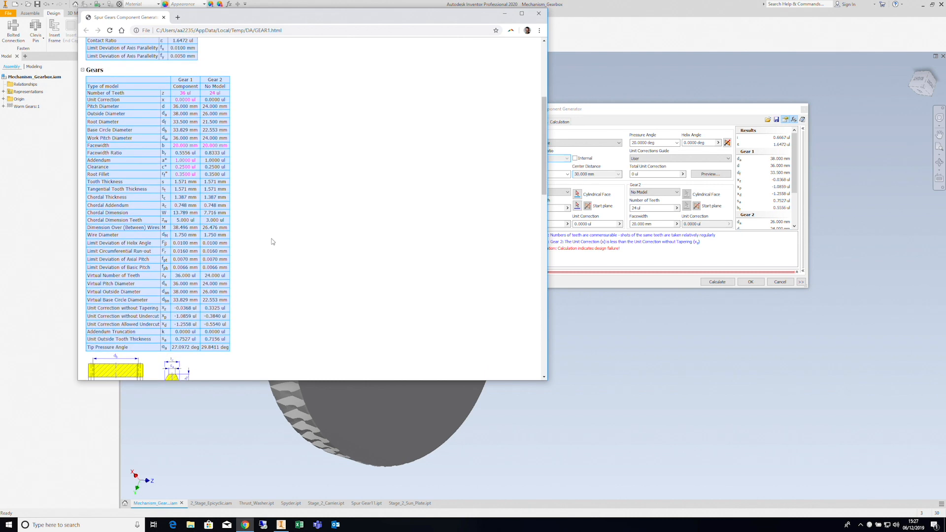
scroll(323, 207, up, 2)
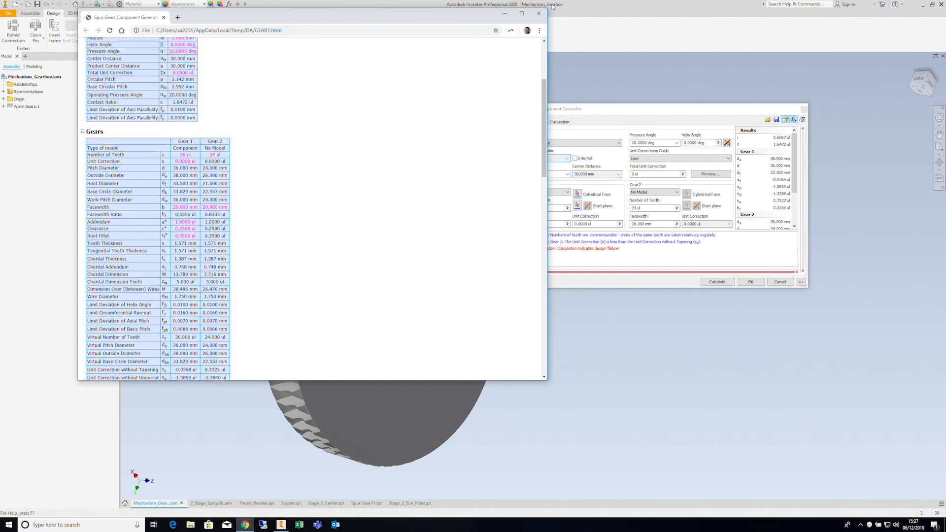
click(538, 13)
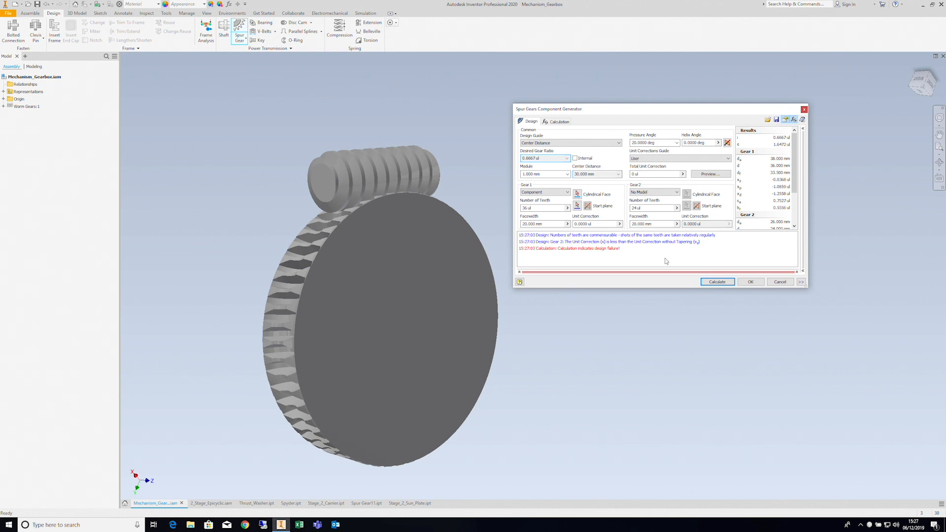
click(559, 122)
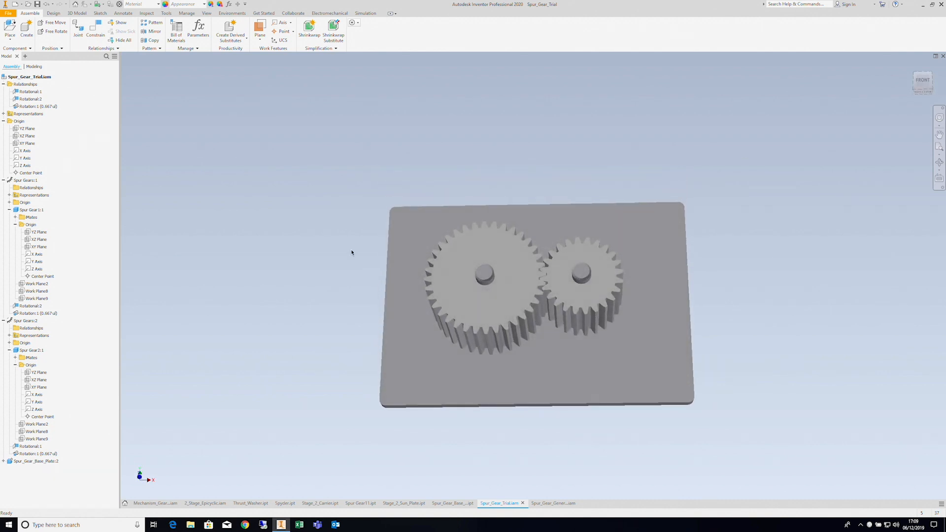
View the base plate part with its two pins and return to the Spur_Gear_Trial assembly
click(456, 503)
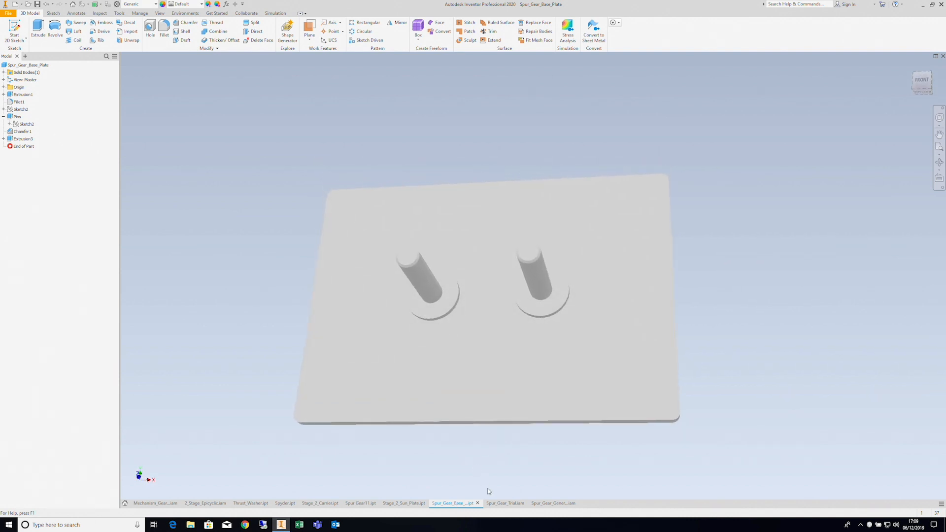
click(506, 504)
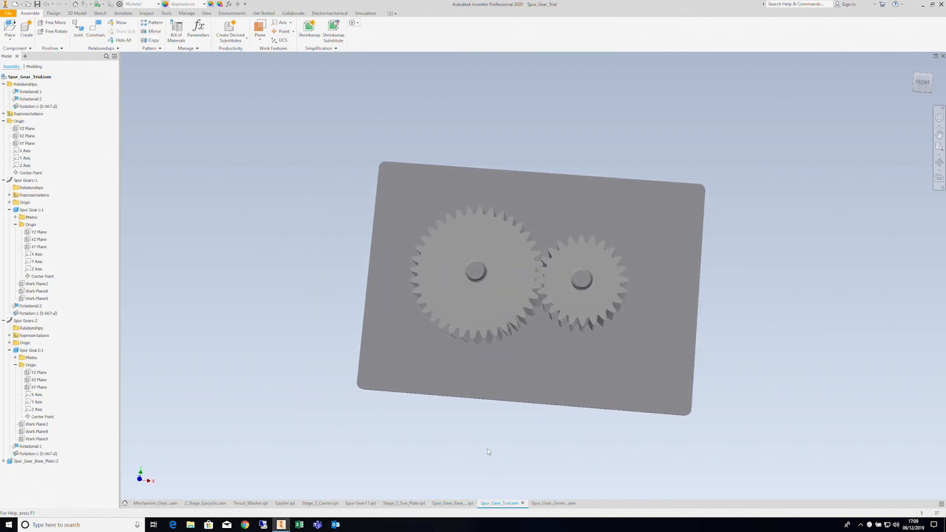
Open the larger gear in the design accelerator, review its Gear 1 and Gear 2 settings, and accept the design unchanged
click(461, 302)
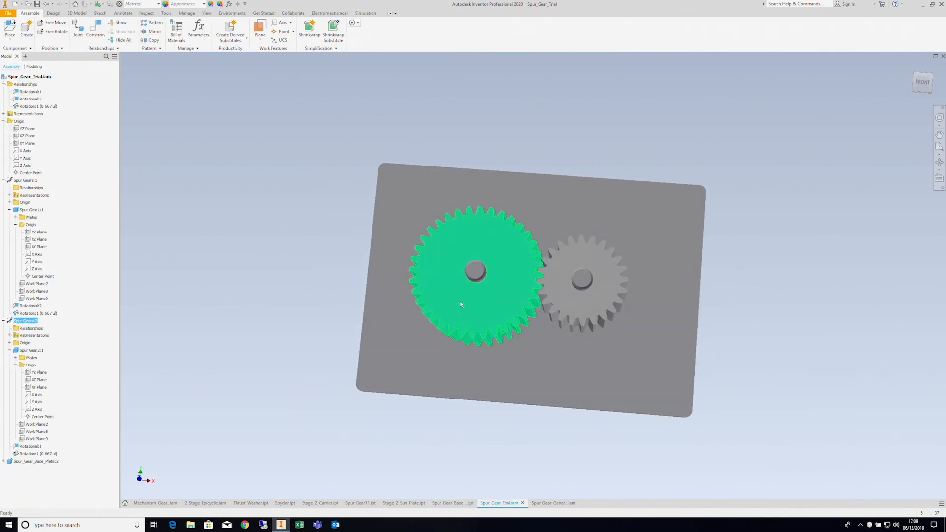
right_click(461, 305)
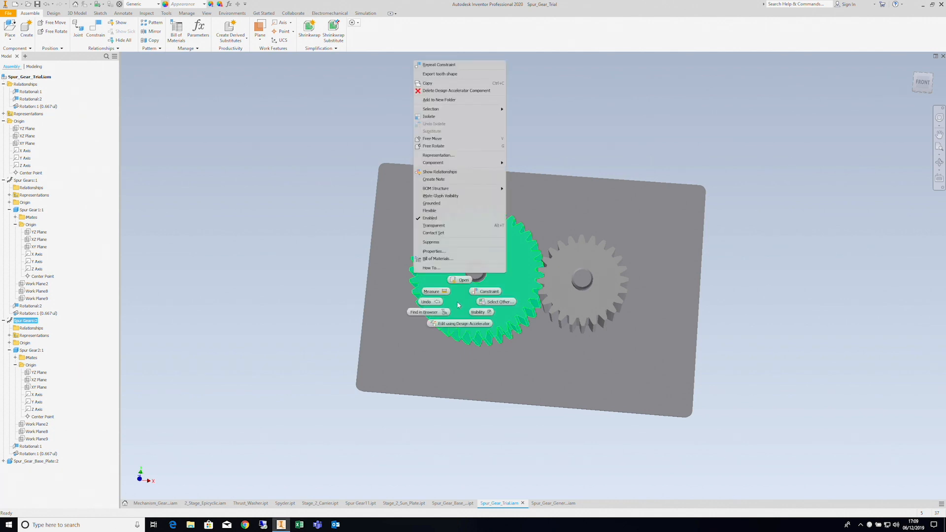
click(457, 324)
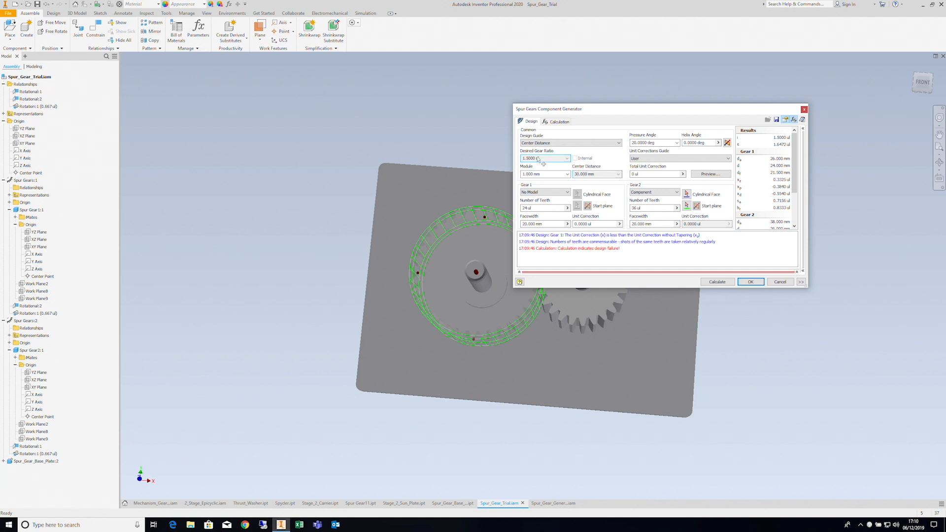
click(747, 283)
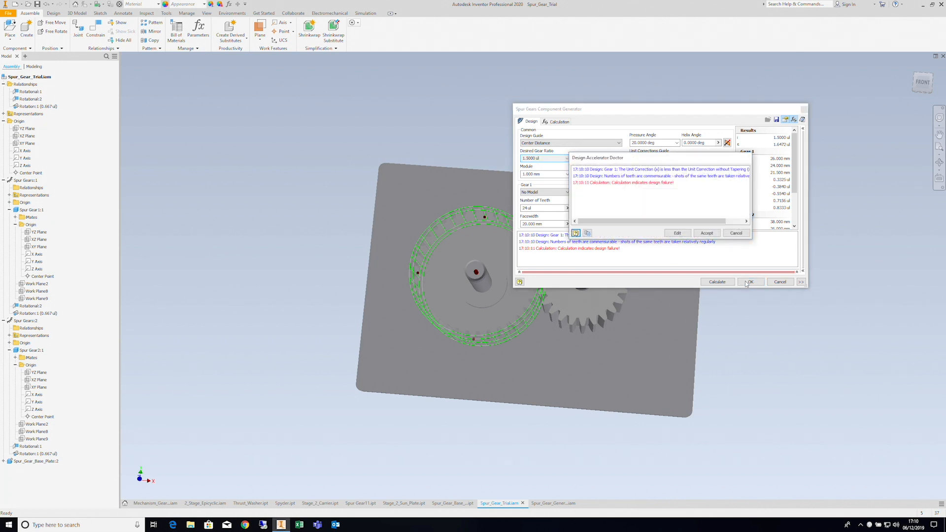
click(706, 233)
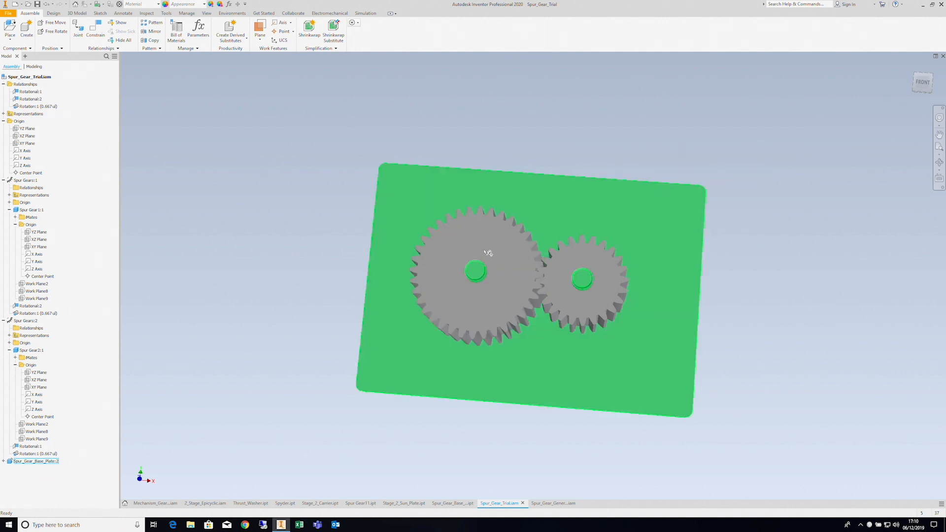
Open the smaller gear in the design accelerator, review its model type and tooth settings, and accept the design unchanged
click(591, 257)
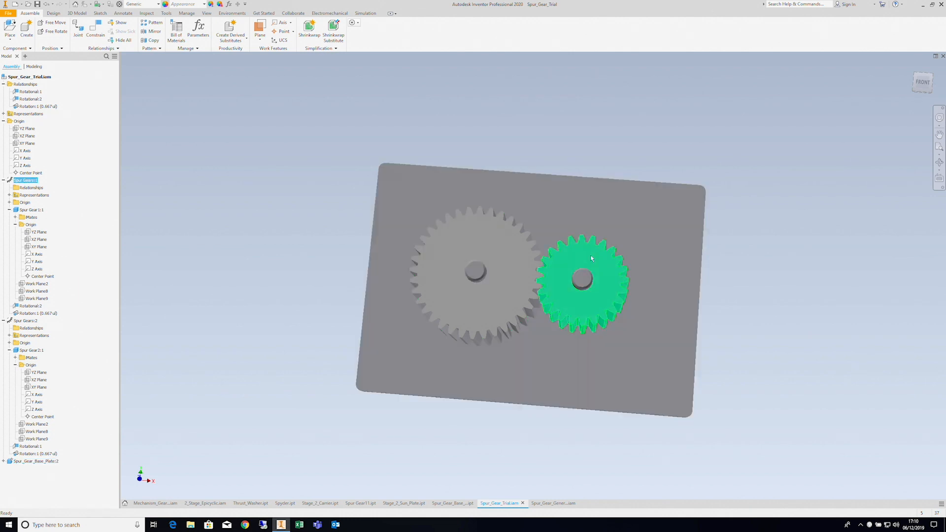
right_click(591, 257)
click(586, 278)
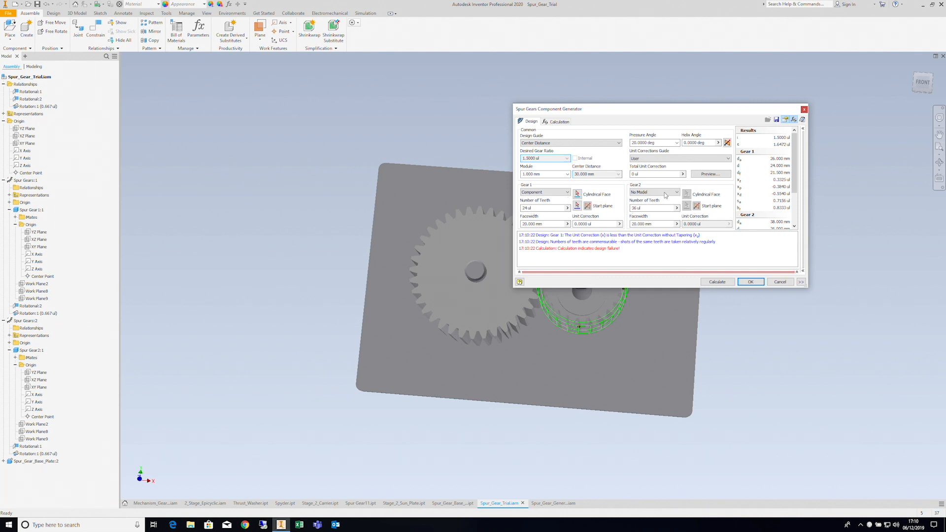
click(753, 283)
click(706, 233)
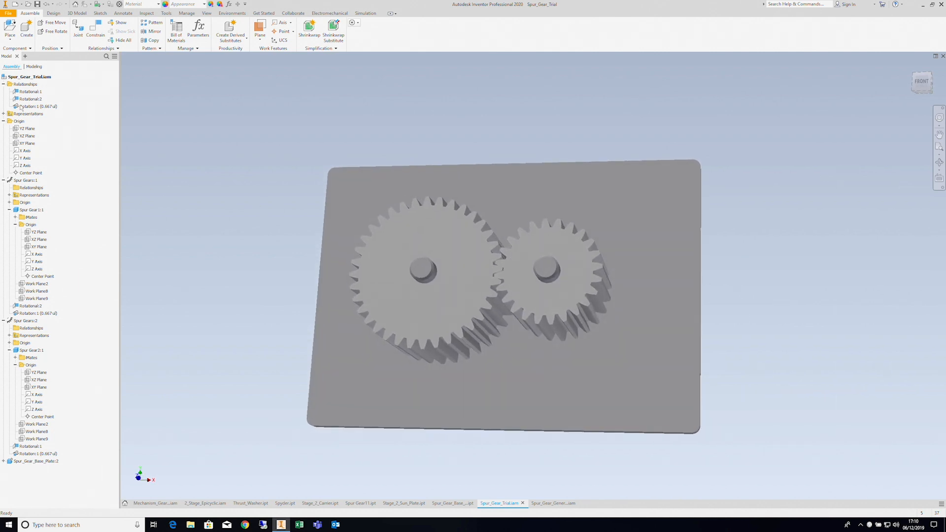
Inspect the assembly's two rotational joints and the rotation constraint that links the gears, leaving the ratio unchanged
click(25, 92)
click(28, 99)
click(28, 93)
click(30, 100)
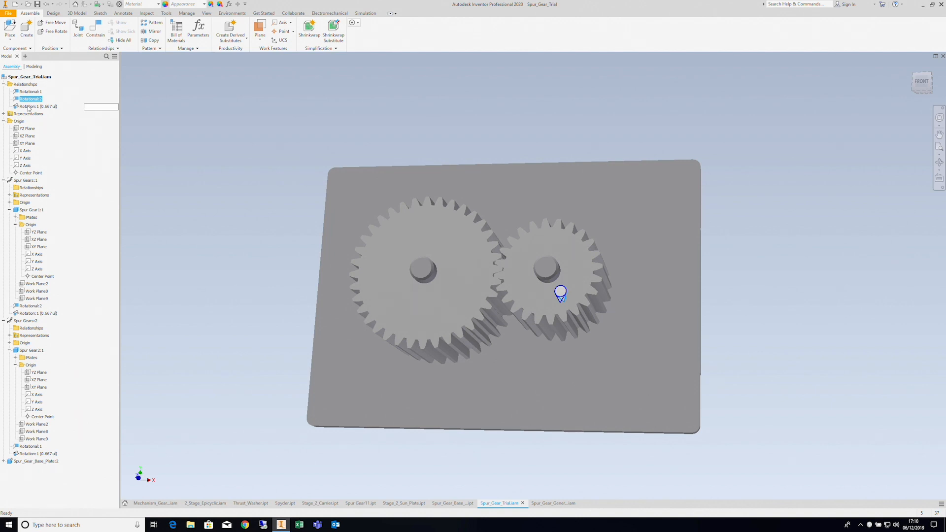
double_click(28, 107)
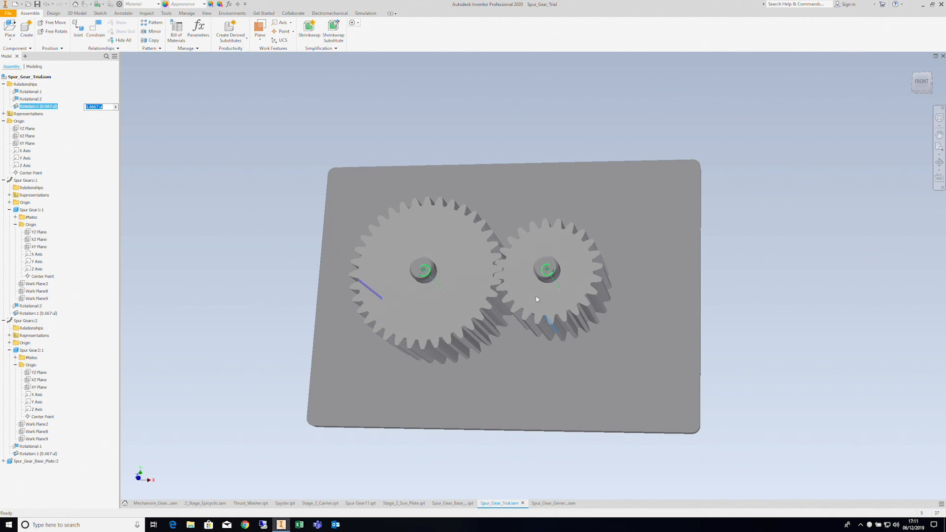
click(246, 151)
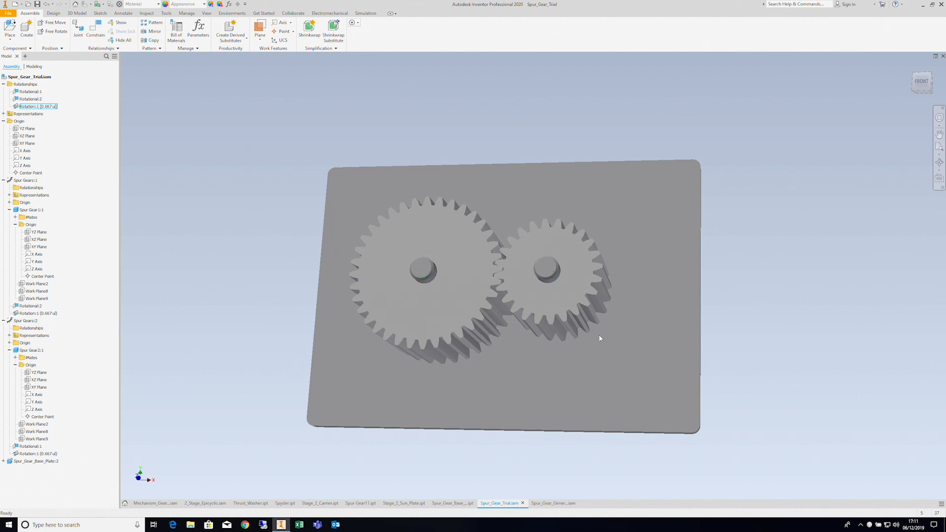
Turn the smaller gear to check how the rotation constraint drives the larger gear
drag(575, 320, 582, 291)
shift+middle_drag(583, 291, 166, 129)
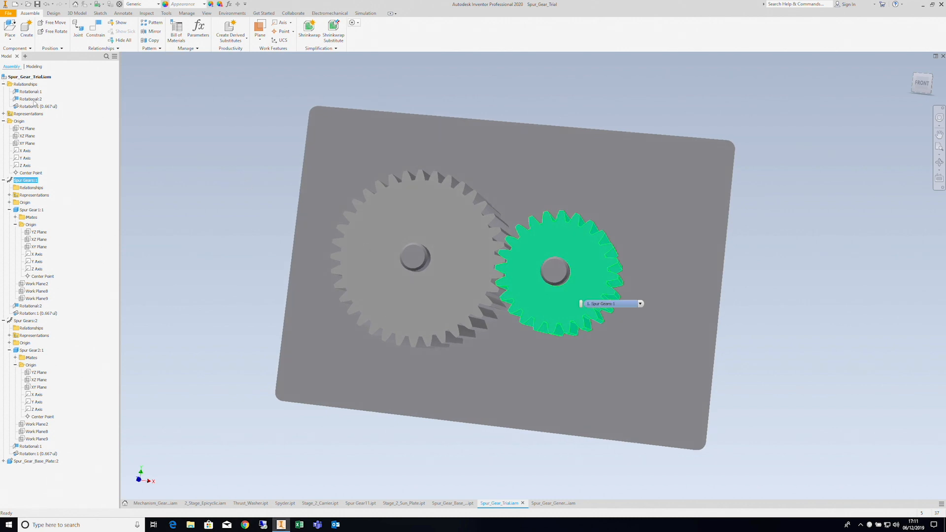
scroll(532, 294, down, 3)
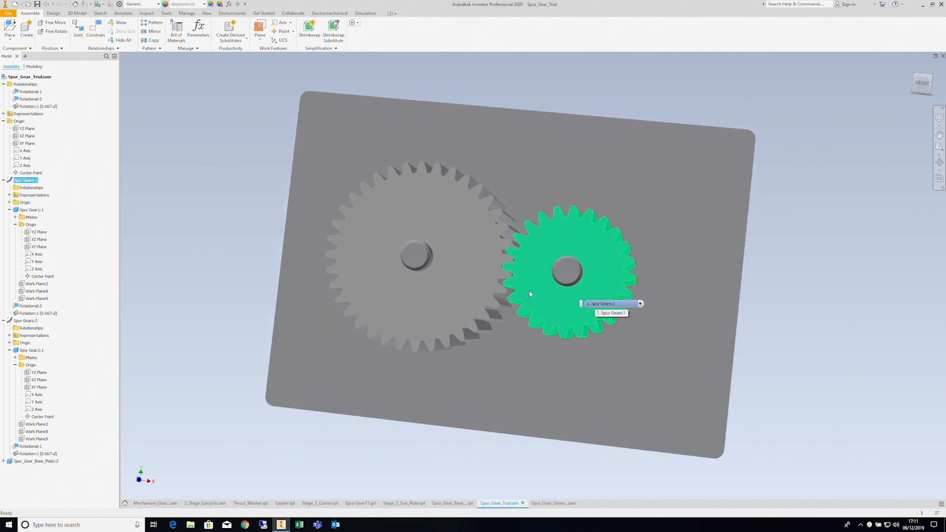
Suppress the rotation constraint and turn the smaller gear on its own to align its teeth with the larger gear's gaps
right_click(21, 107)
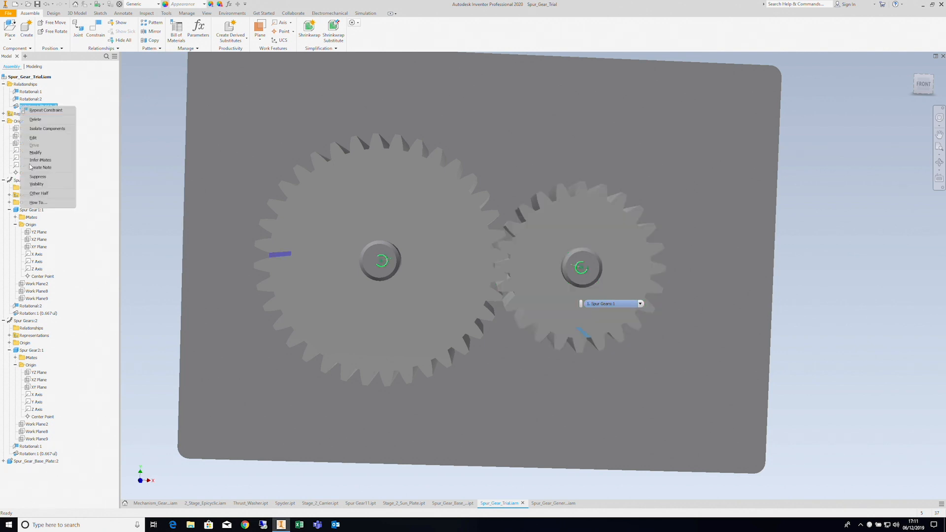
click(38, 176)
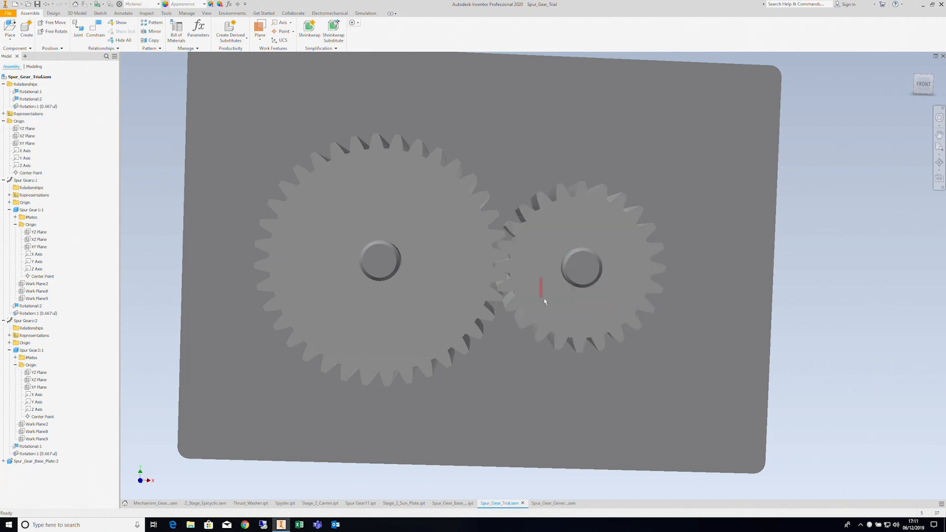
drag(553, 308, 541, 310)
scroll(535, 285, up, 3)
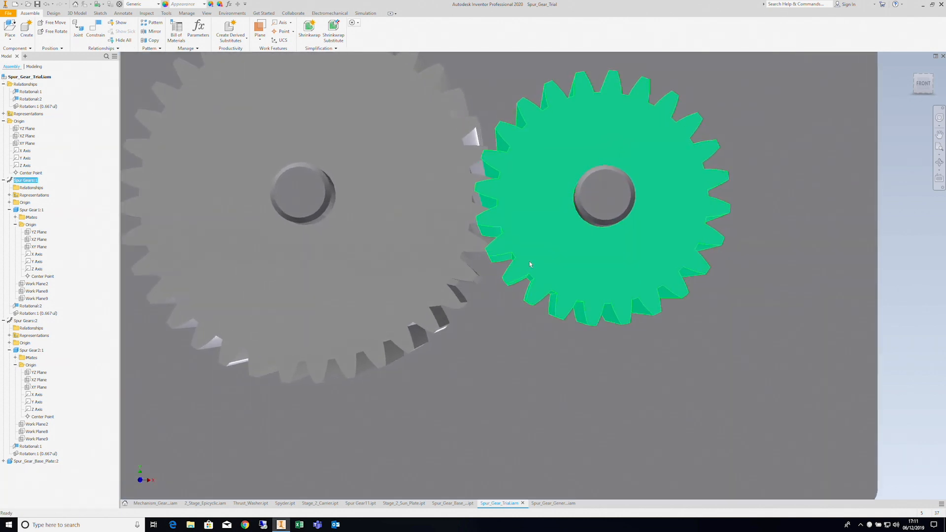
scroll(528, 259, up, 3)
drag(521, 254, 518, 263)
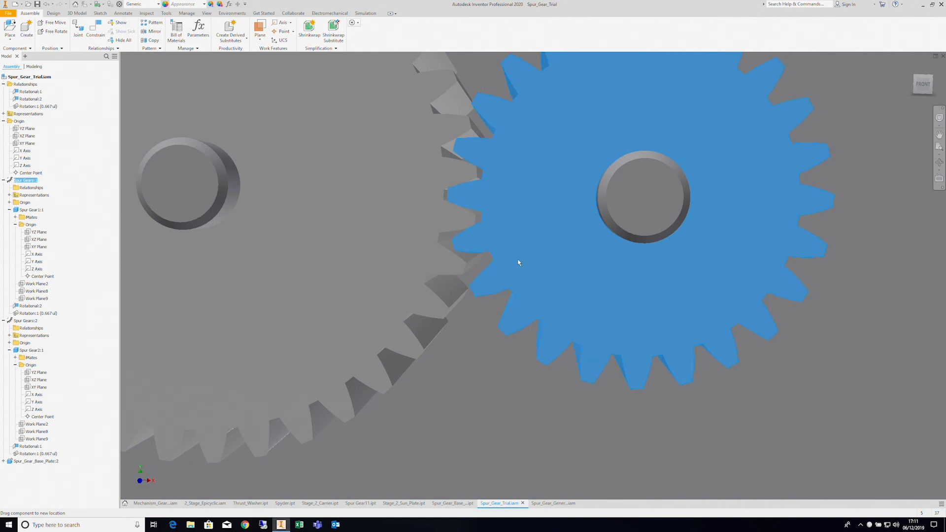
drag(518, 260, 518, 263)
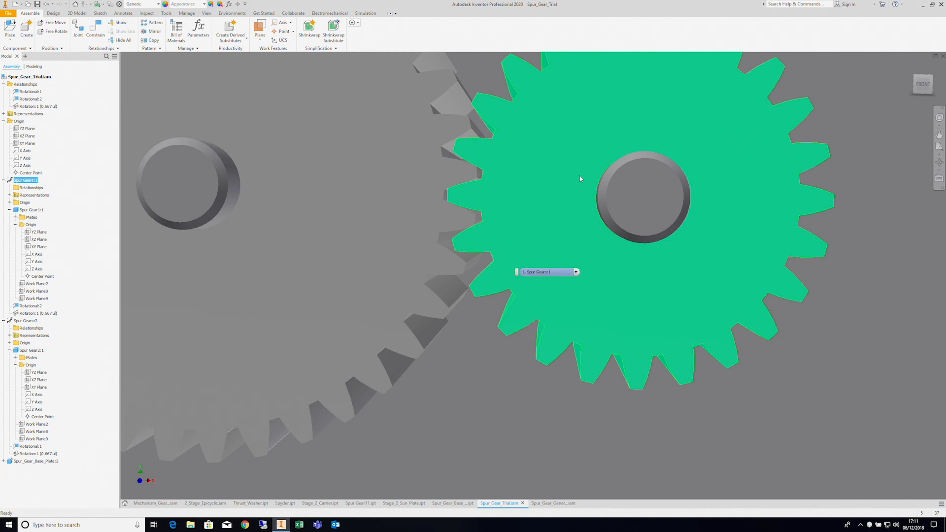
Unsuppress the rotation constraint and turn the smaller gear to test the linked motion of both gears
right_click(25, 106)
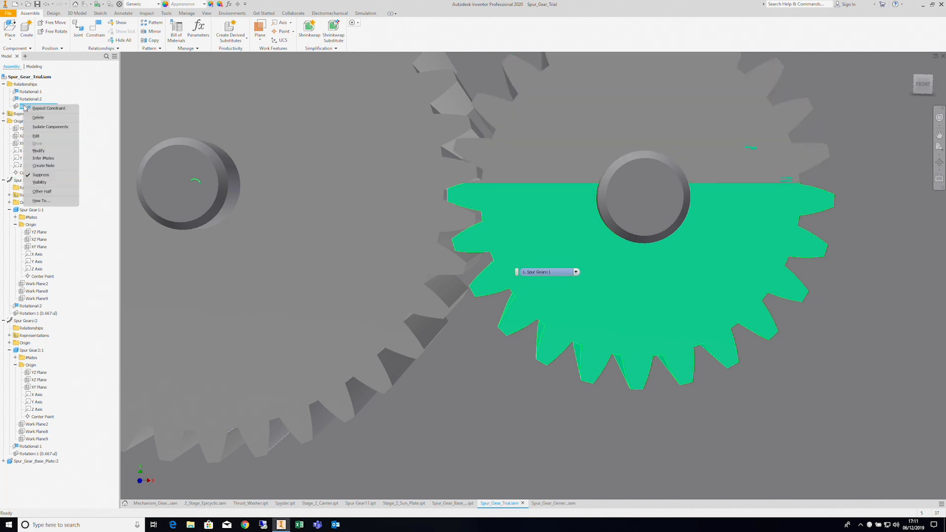
click(30, 175)
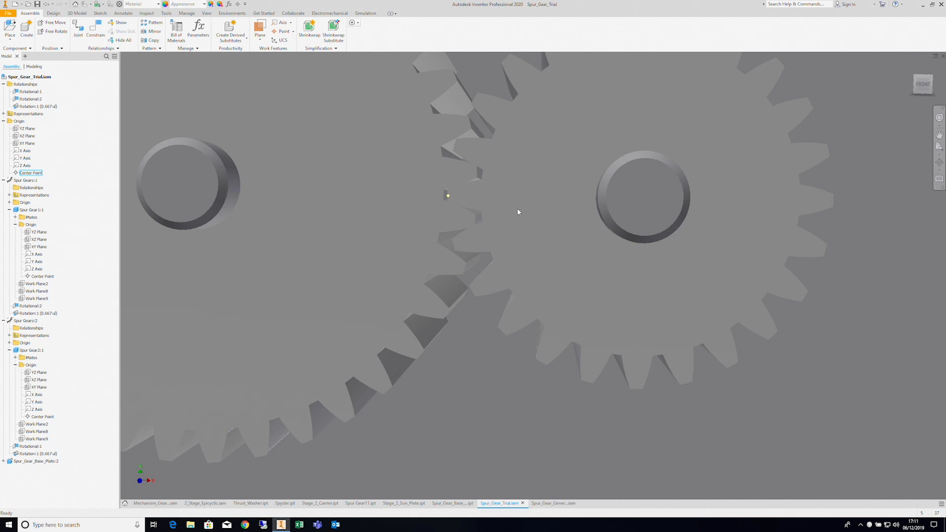
drag(524, 243, 533, 221)
scroll(531, 222, down, 3)
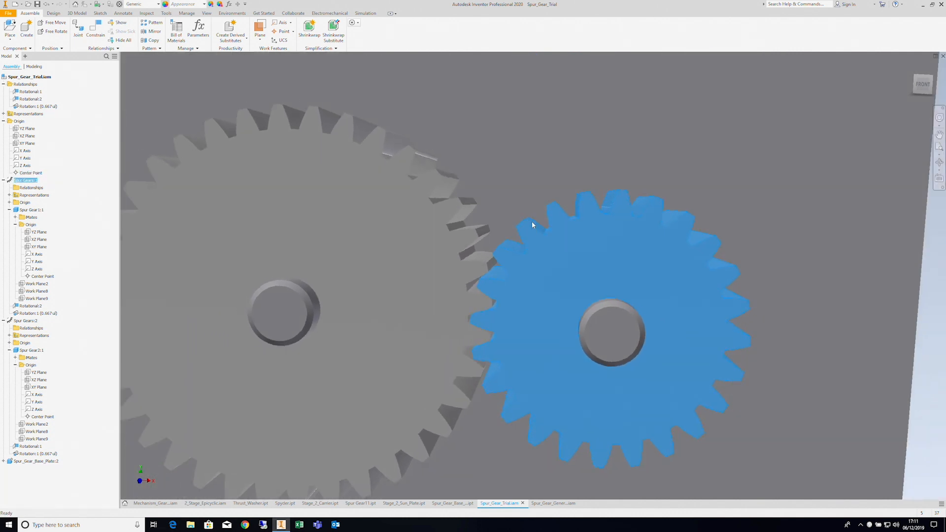
scroll(531, 220, down, 5)
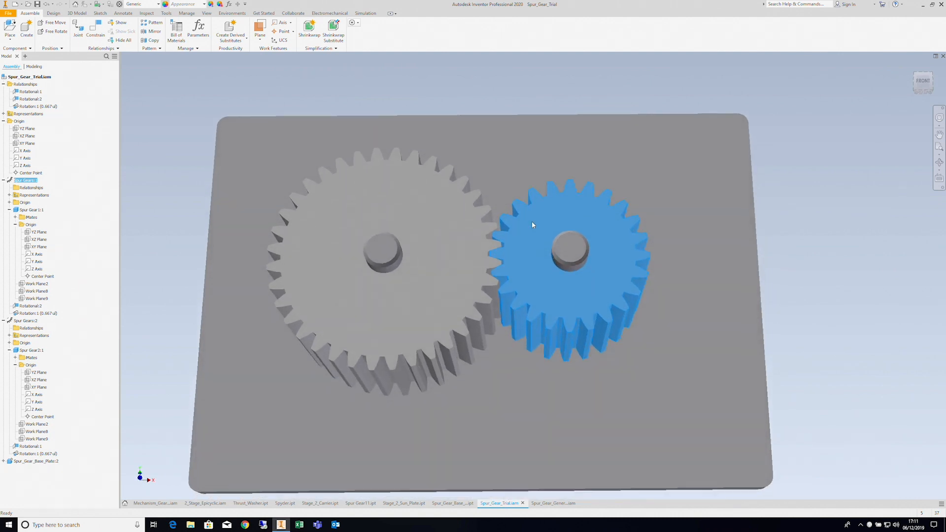
Review the rotation constraint's ratio and solution from several views, accept it unchanged, and turn the smaller gear again
right_click(18, 106)
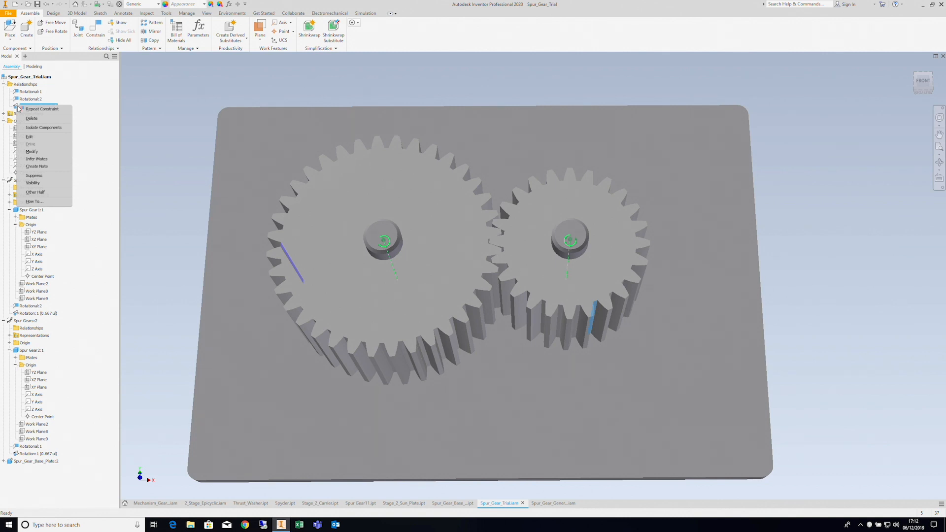
click(29, 136)
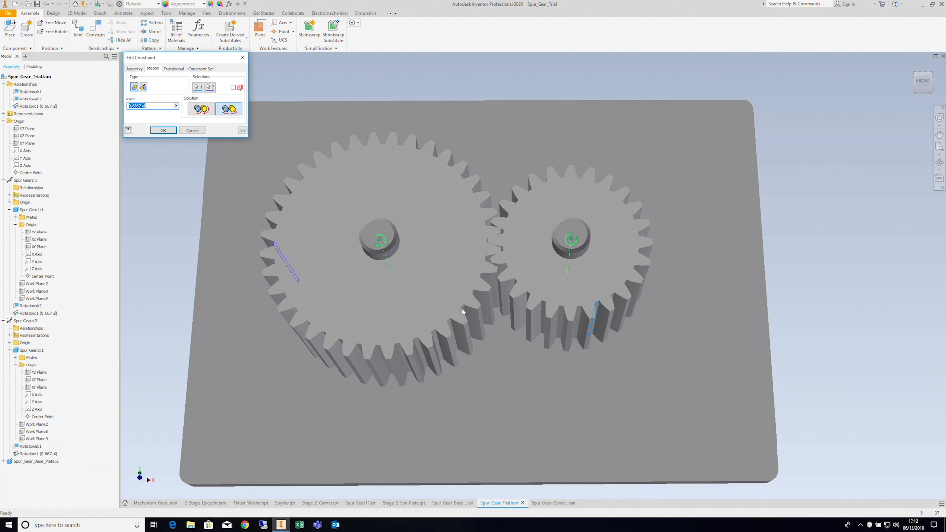
shift+middle_drag(604, 314, 400, 319)
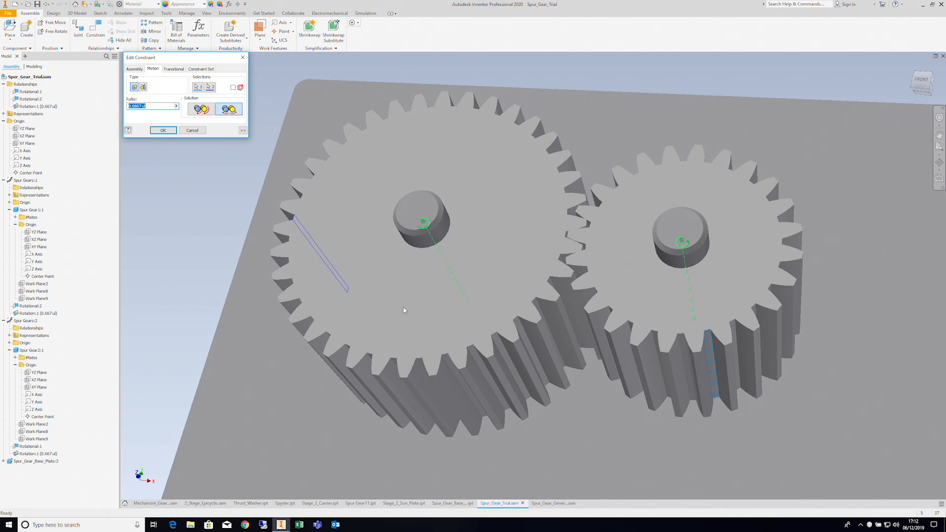
shift+middle_drag(403, 308, 572, 245)
scroll(579, 243, down, 3)
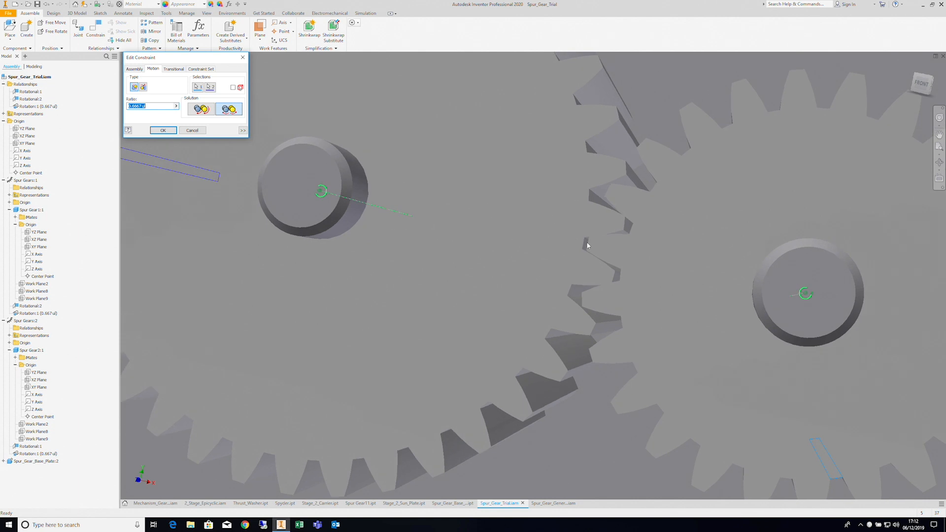
scroll(517, 257, up, 2)
scroll(510, 260, up, 3)
shift+middle_drag(504, 259, 491, 272)
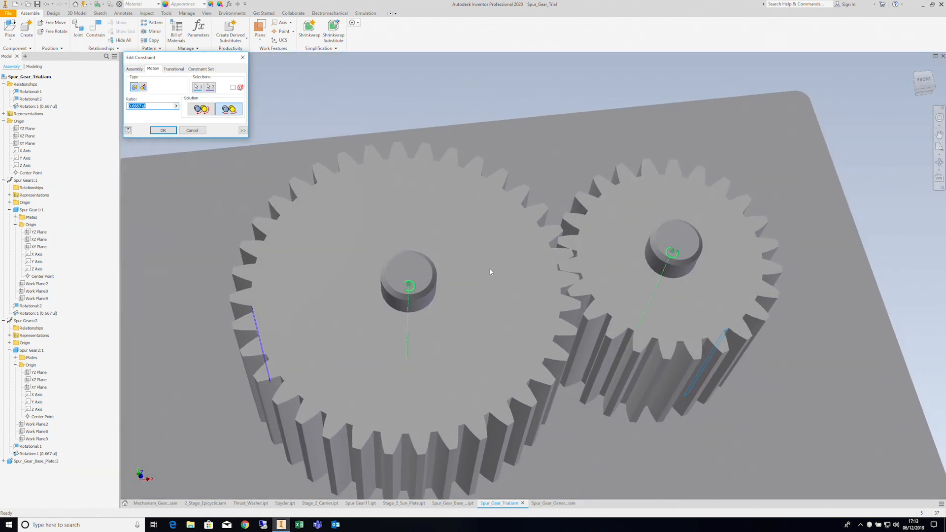
scroll(490, 272, up, 2)
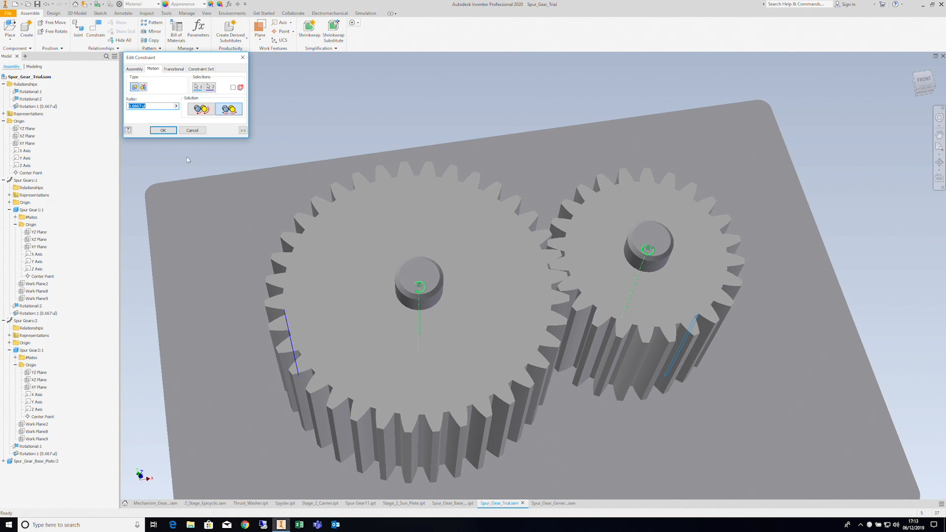
click(163, 130)
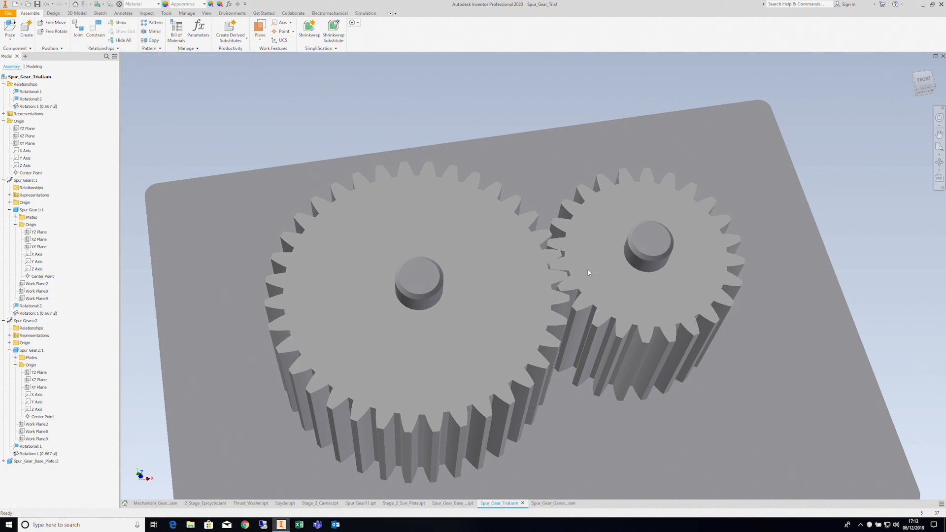
drag(595, 307, 645, 302)
scroll(639, 301, down, 5)
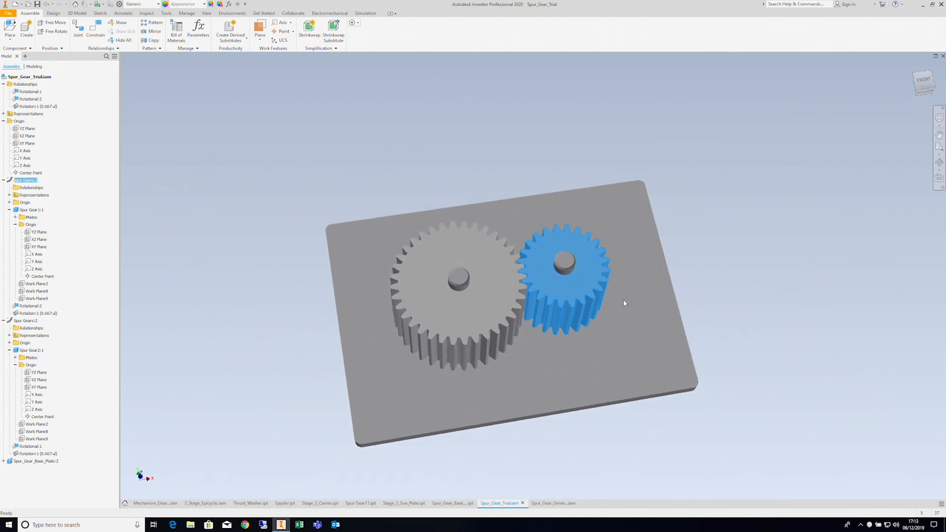
Choose External Retaining Rings from the external circlips category of the Content Center for placement in the assembly
click(76, 497)
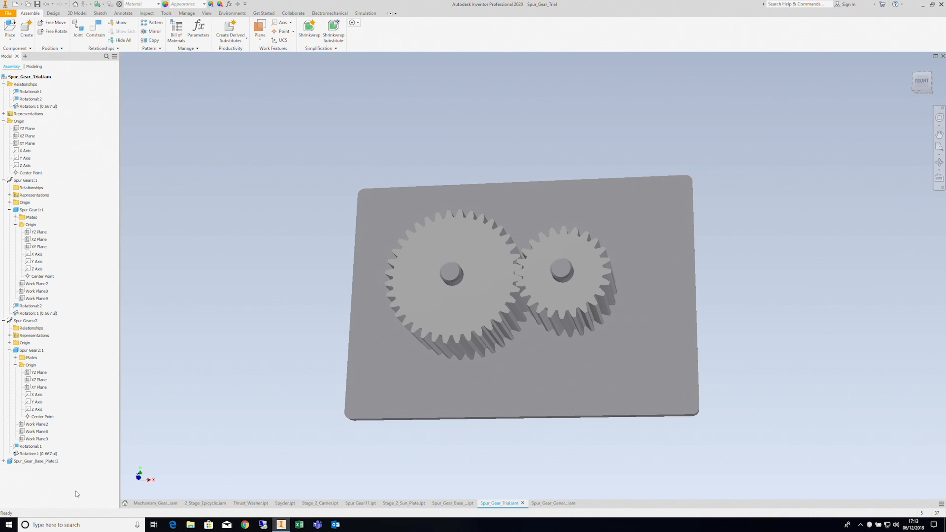
right_click(76, 492)
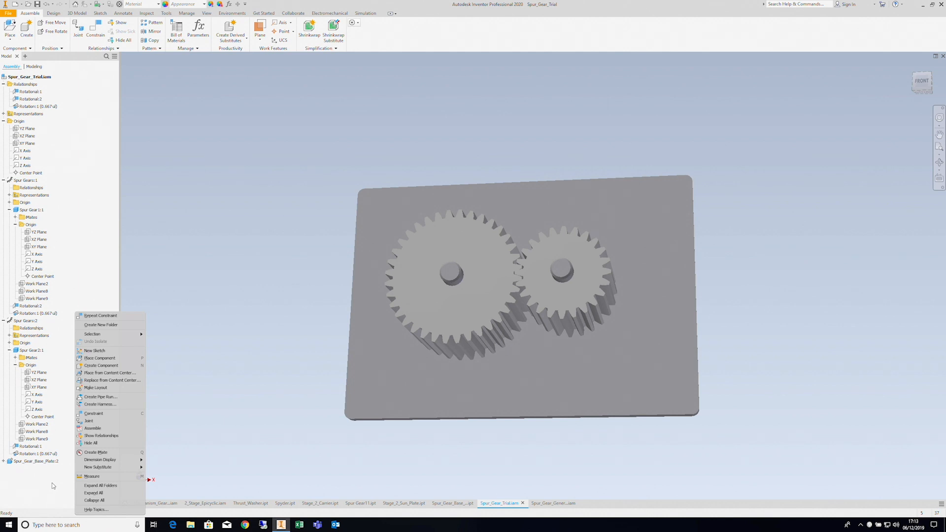
click(109, 373)
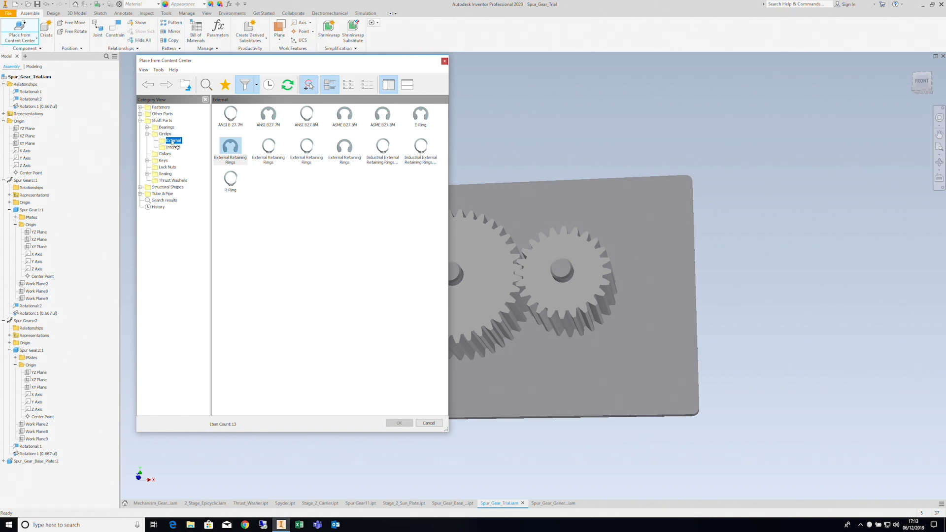
click(237, 149)
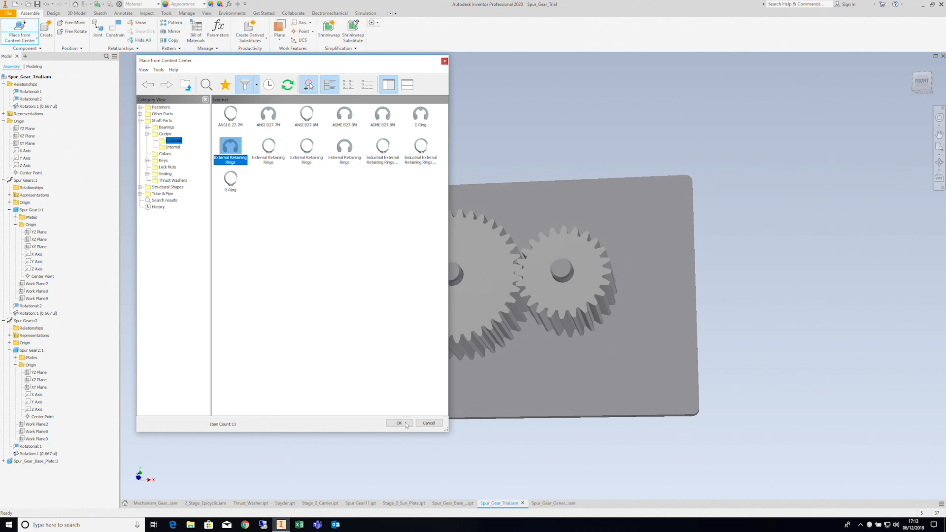
click(405, 424)
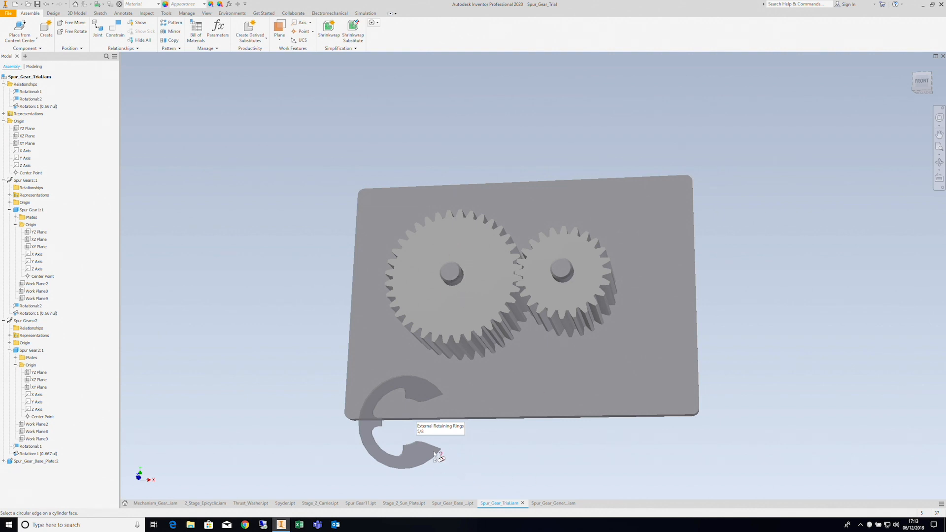
Place the 5/16 external retaining ring around the larger gear's pin, using the smaller gear's front face as the planar reference
click(463, 283)
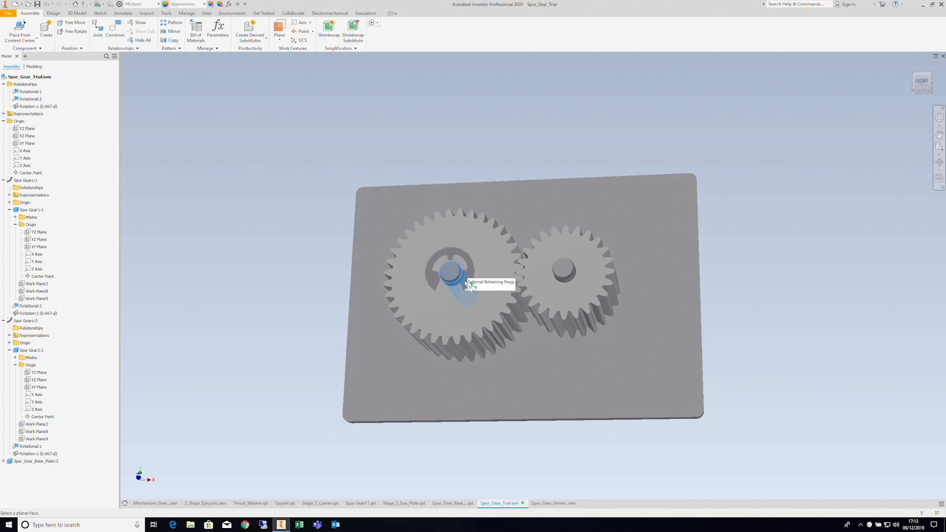
shift+middle_drag(471, 282, 565, 284)
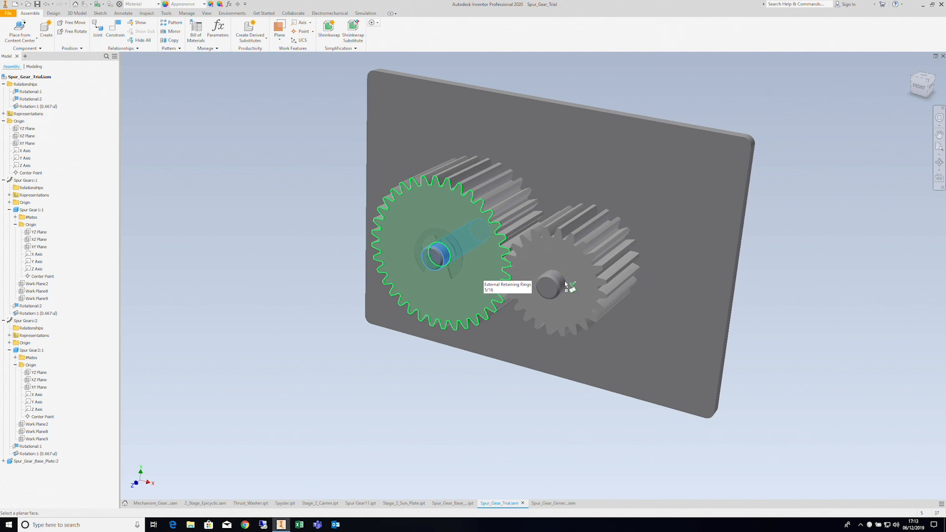
click(564, 280)
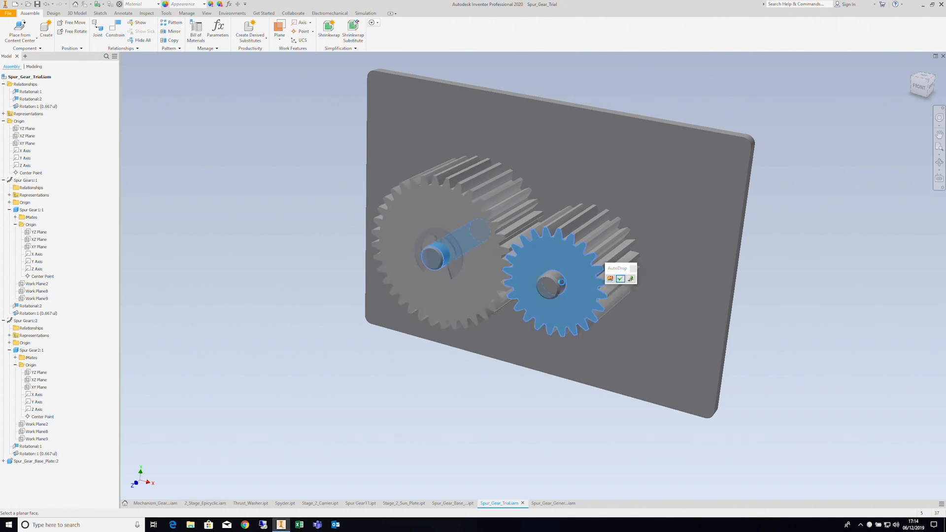
scroll(552, 286, down, 1)
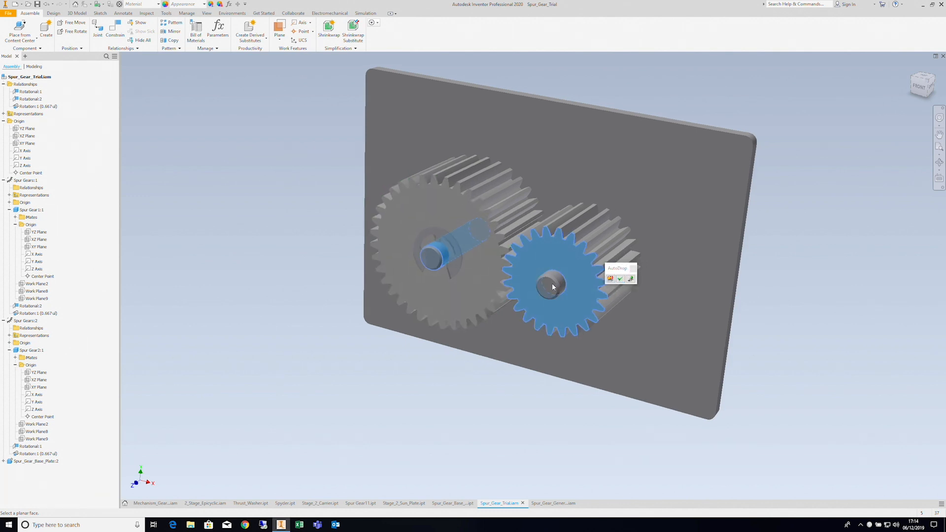
click(620, 279)
click(685, 322)
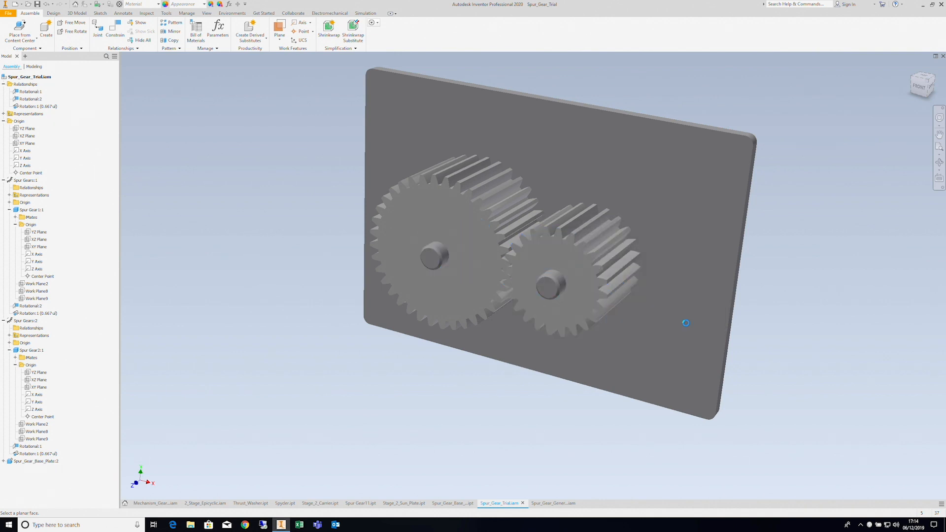
shift+middle_drag(563, 278, 548, 306)
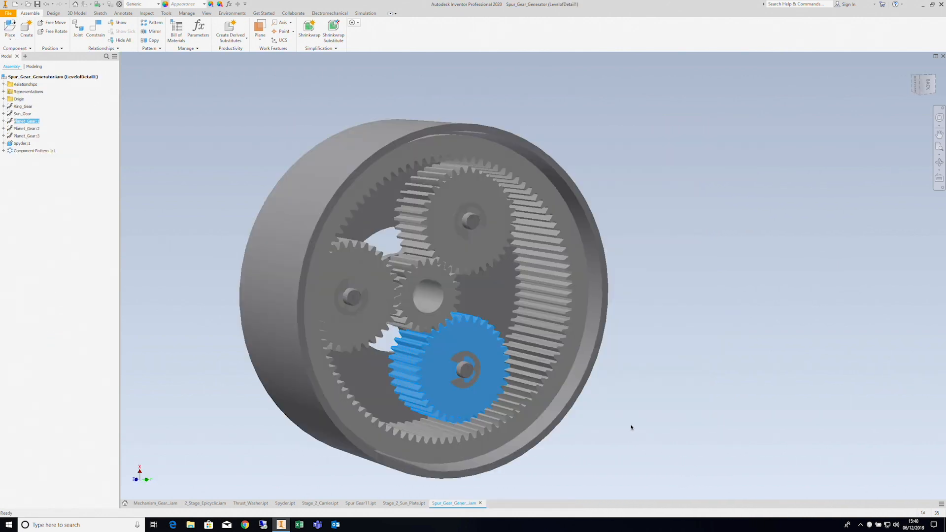
Edit the sun gear with the Design Accelerator, set Gear 2 to 36 teeth and recalculate the gear pair
click(632, 428)
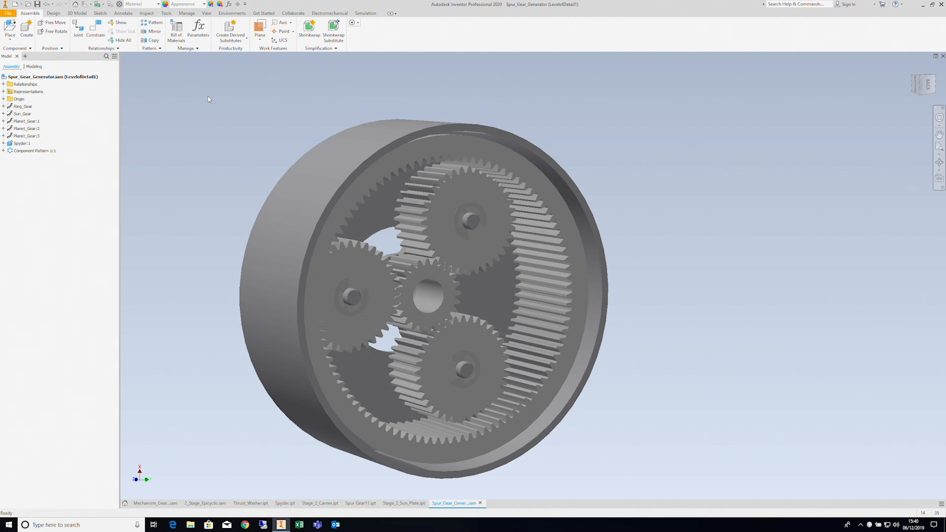
drag(496, 347, 448, 288)
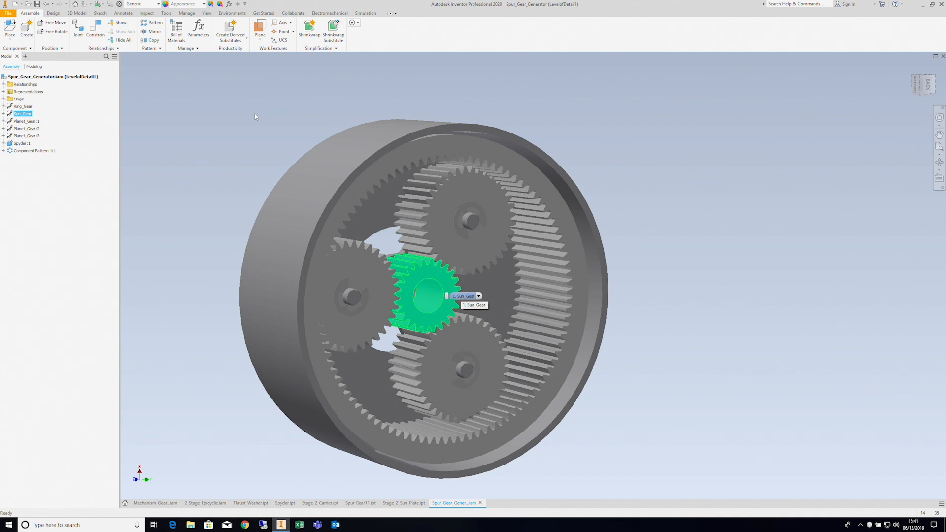
right_click(440, 231)
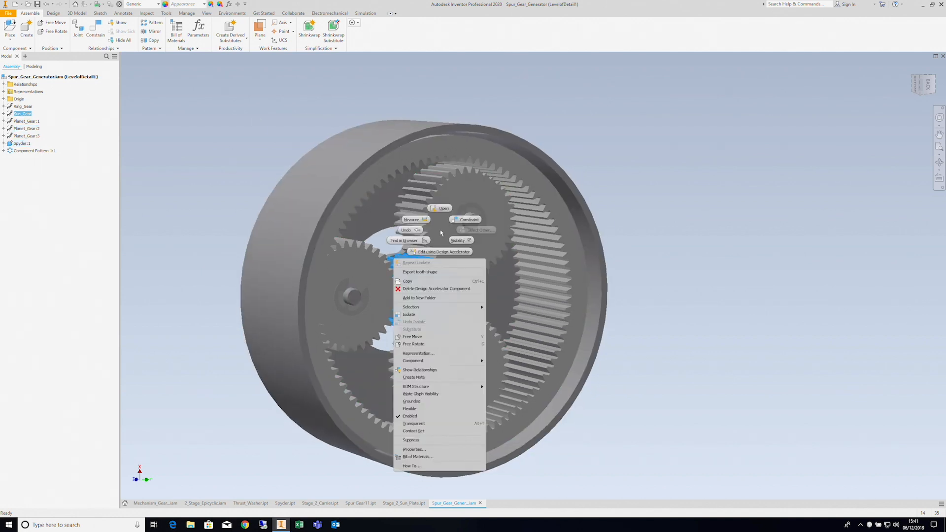
click(440, 253)
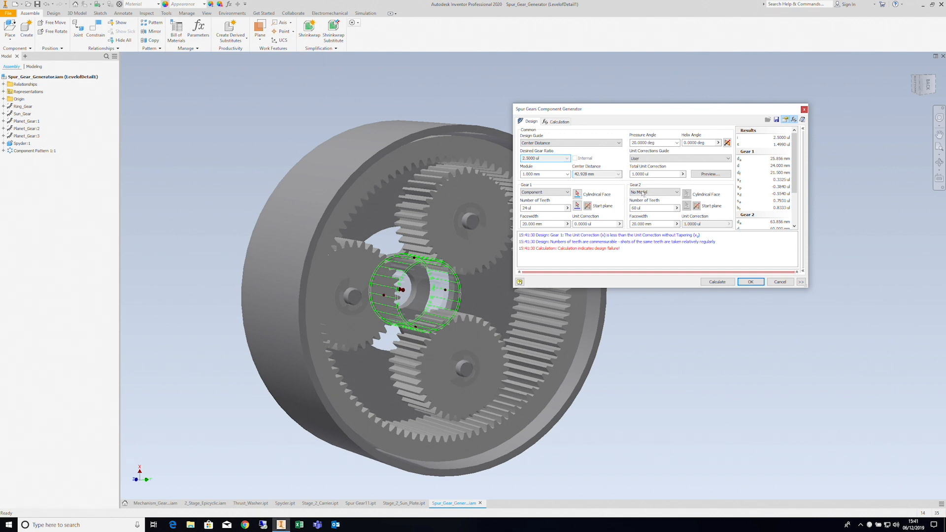
click(677, 208)
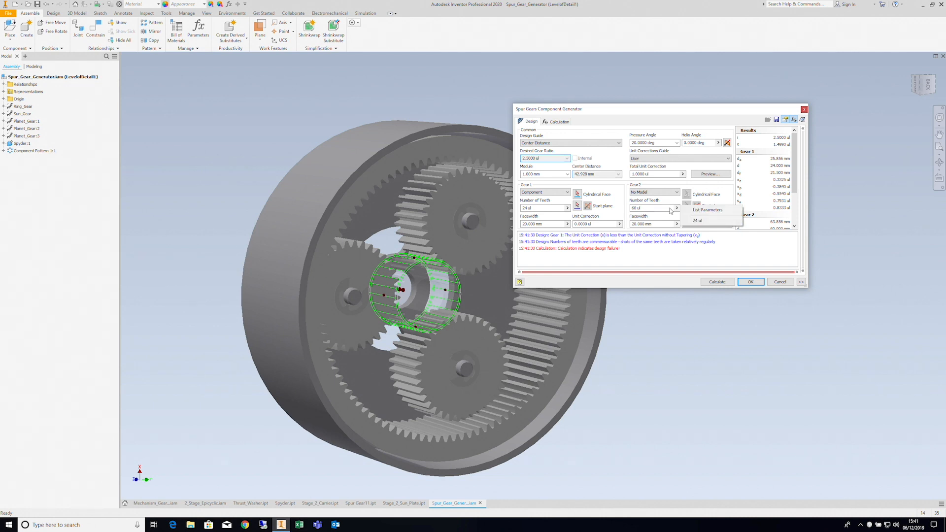
click(665, 210)
drag(653, 208, 624, 207)
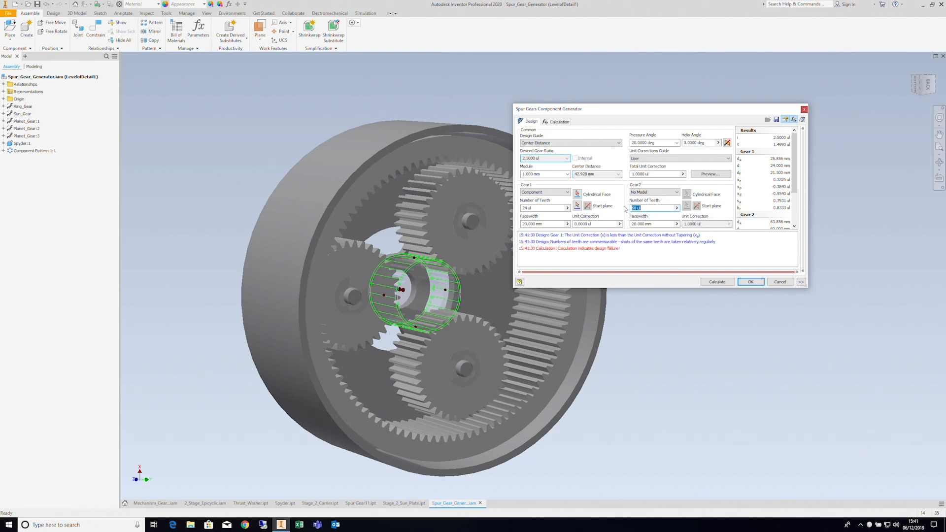
text(36)
click(711, 284)
Set the sun gear pair's total unit correction to 0, recalculate, and accept the design
click(682, 174)
click(706, 186)
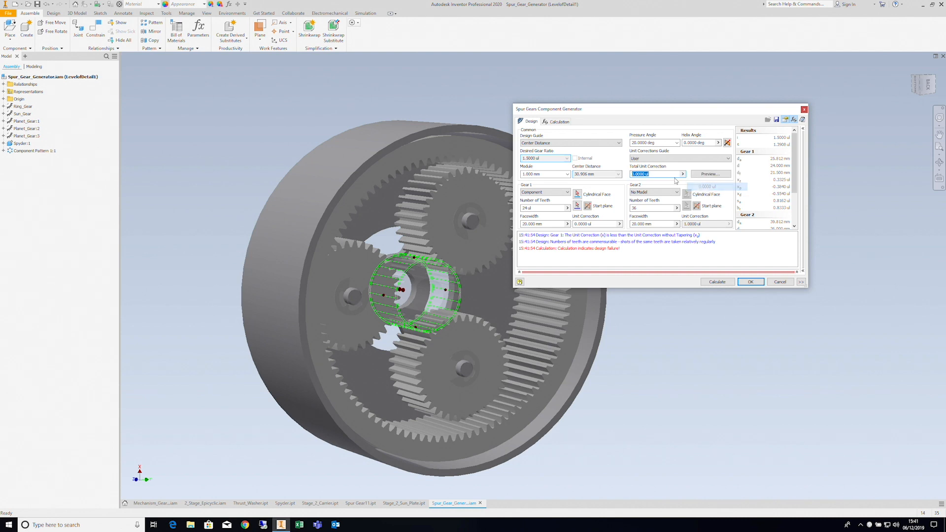
click(712, 282)
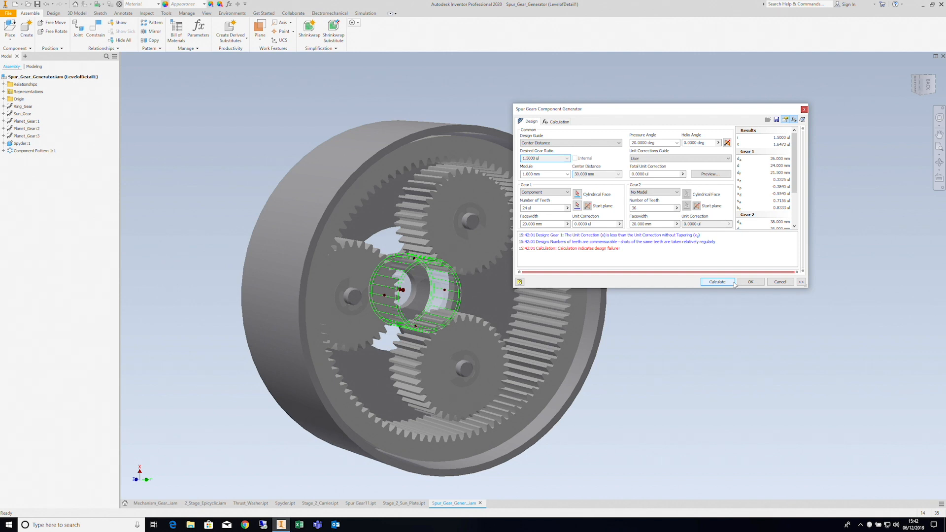
click(713, 282)
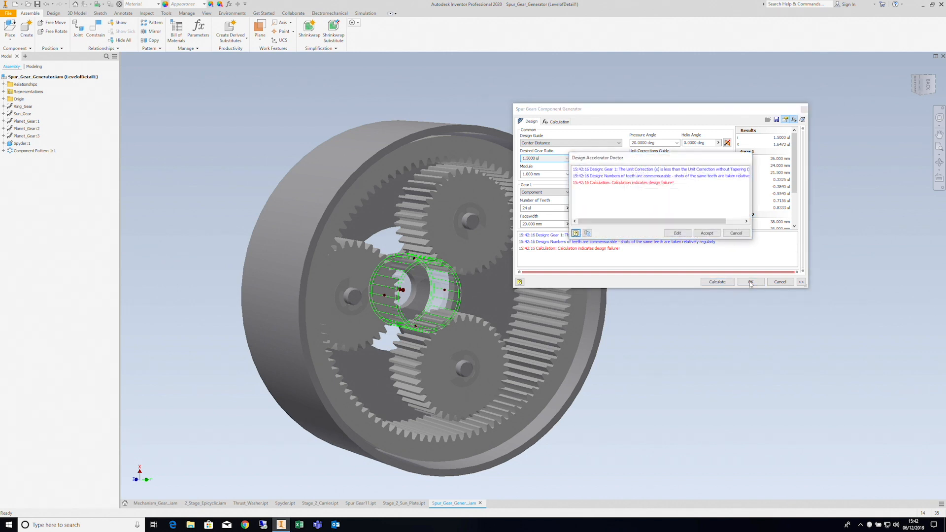
click(713, 233)
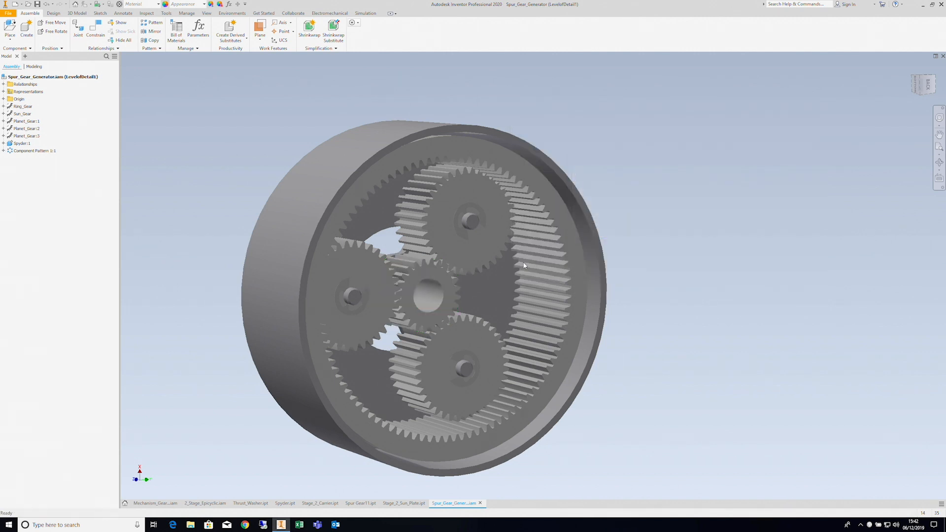
List the assembly's relationships and review the three offset mates between the sun gear's axis and the planet gears' axes
mouse_move(455, 293)
mouse_down()
mouse_move(452, 309)
mouse_move(455, 289)
mouse_up()
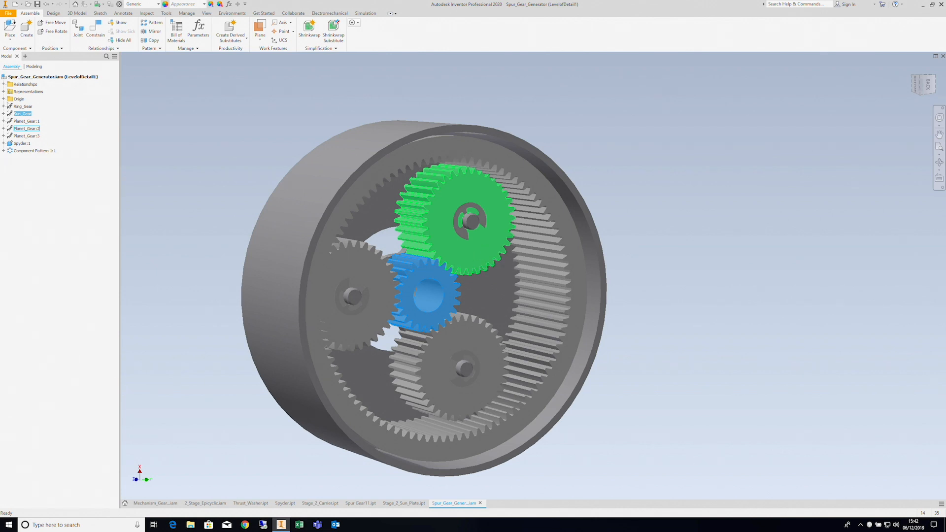
click(4, 85)
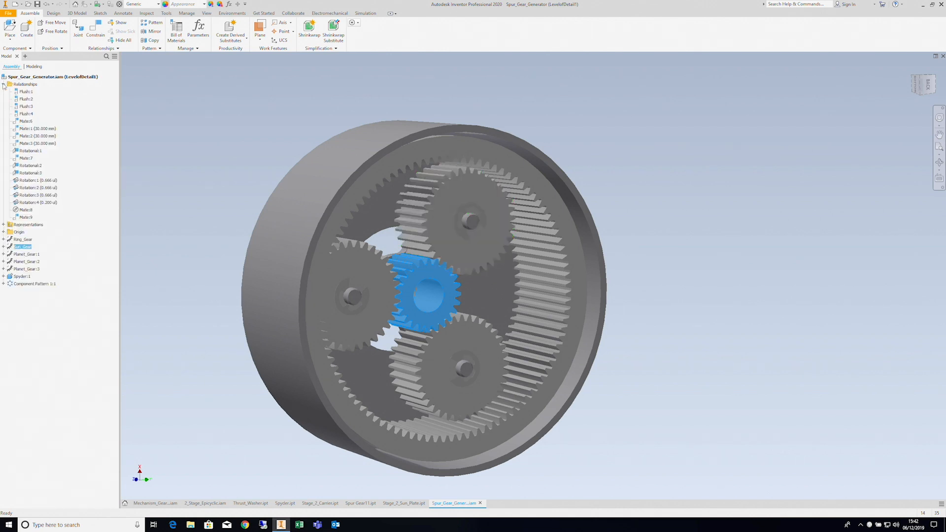
double_click(34, 129)
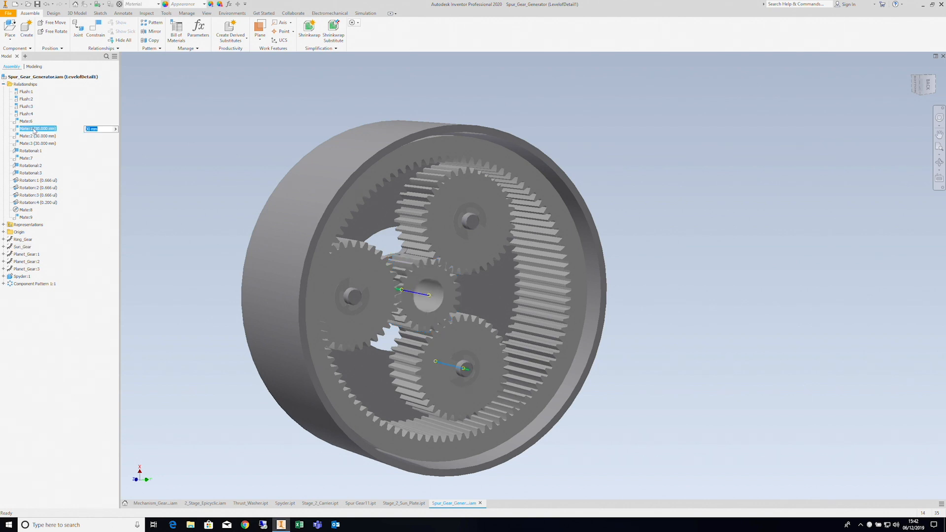
double_click(31, 136)
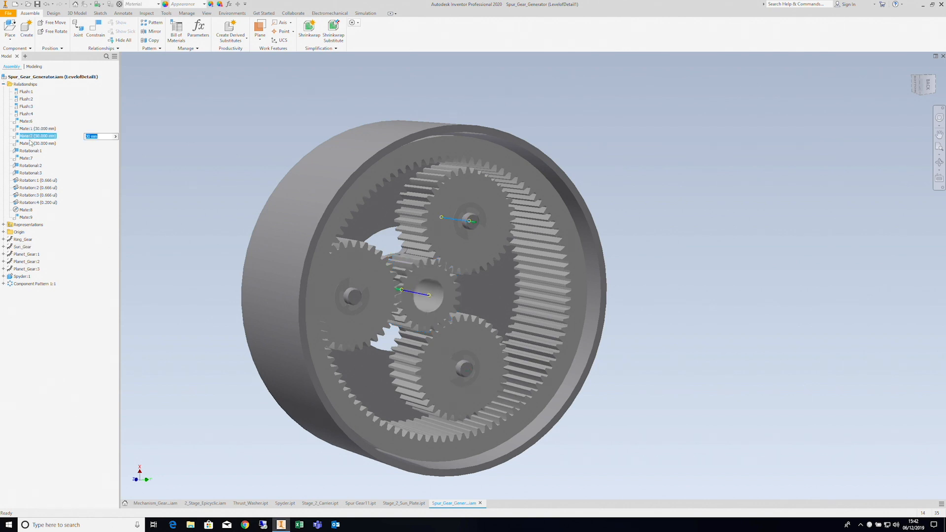
double_click(31, 144)
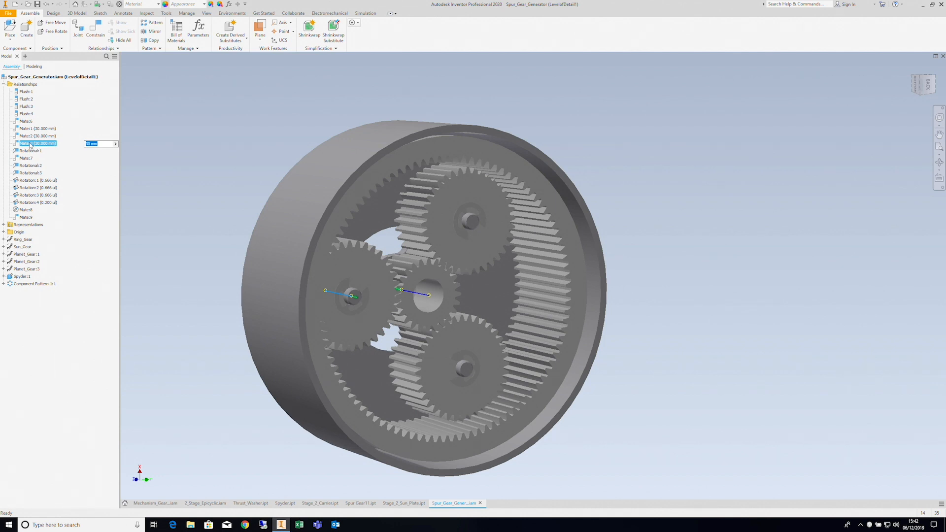
Review the four flush constraints that align the planet gears and the ring gear with the sun gear
click(27, 92)
click(27, 99)
click(27, 107)
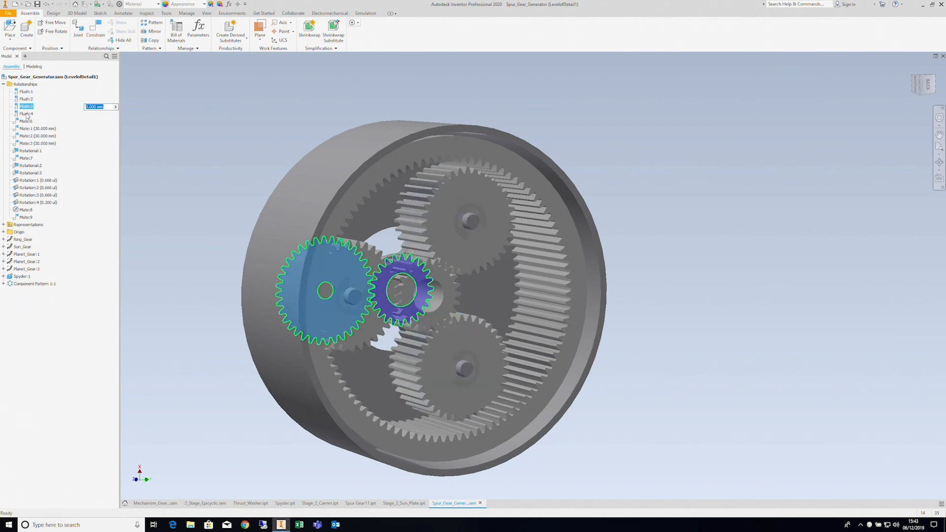
click(27, 113)
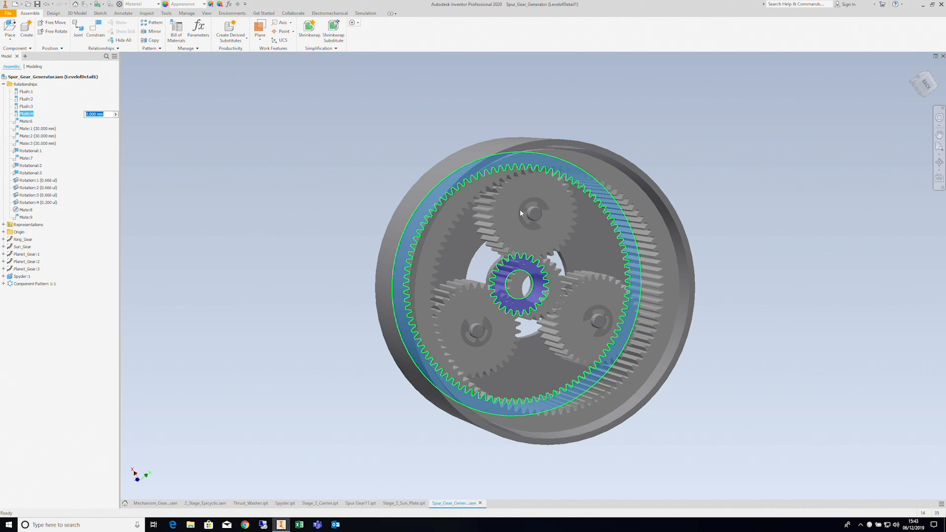
Review the four rotation constraints and their ratios in the planetary assembly
click(27, 181)
click(28, 188)
click(30, 196)
click(31, 203)
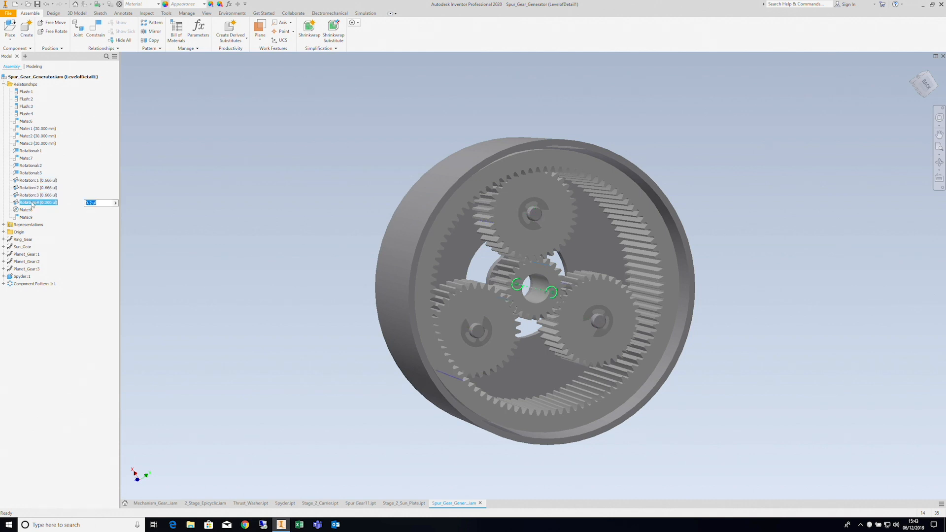
Review the three rotational joints on the planet gears, followed by the first two rotation constraints
click(34, 151)
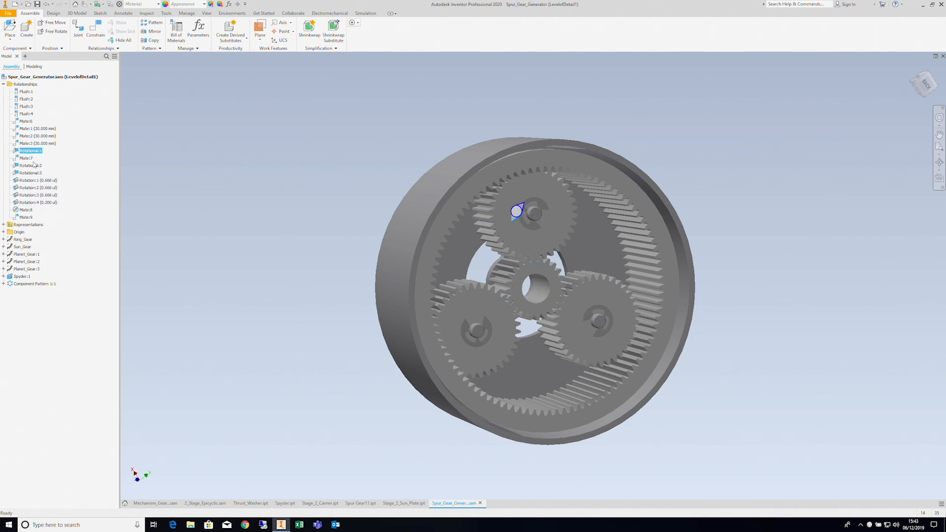
click(32, 166)
click(34, 173)
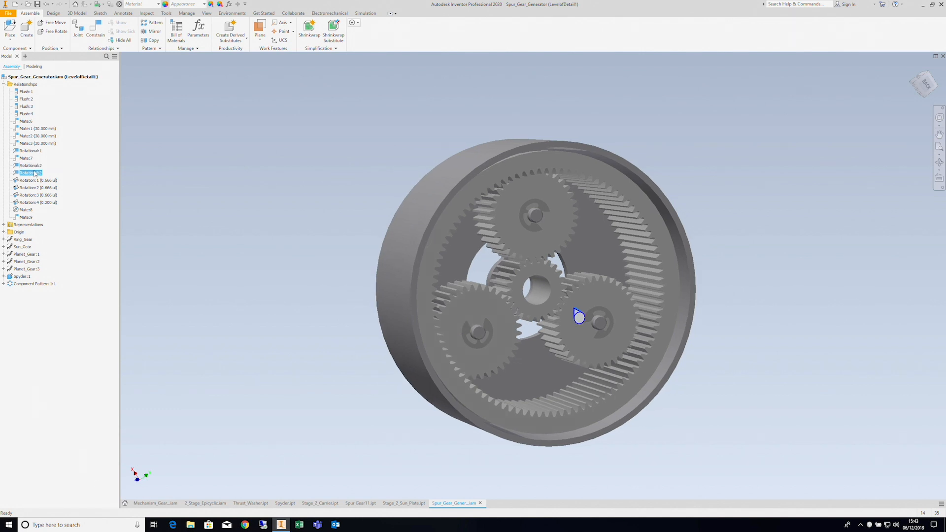
click(34, 181)
click(34, 187)
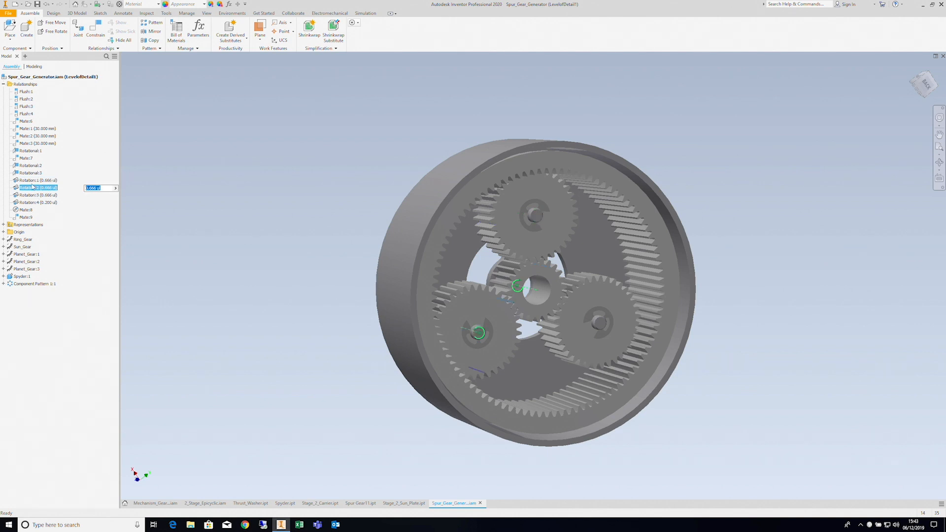
Turn the gears of the planetary set to test their linked motion inside the ring gear
middle_drag(555, 232, 555, 226)
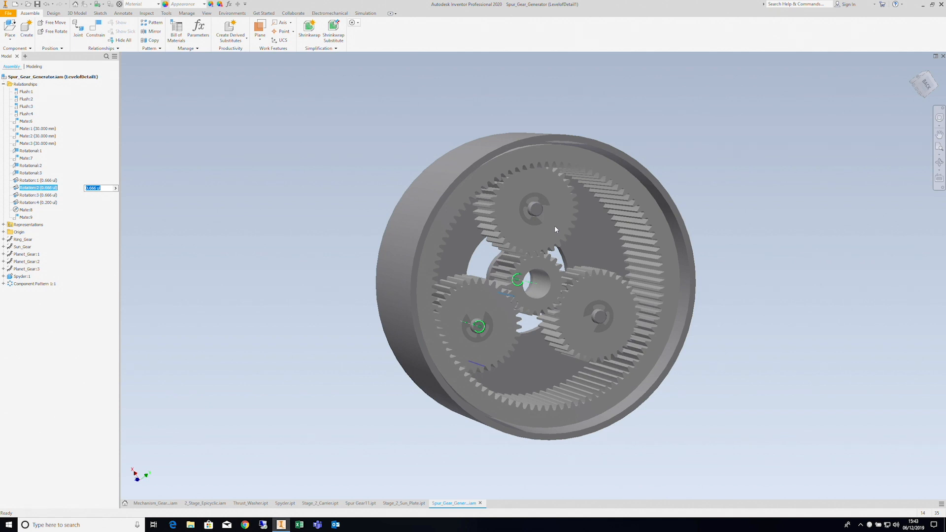
mouse_move(559, 228)
mouse_down()
mouse_move(515, 227)
mouse_move(541, 234)
mouse_up()
drag(554, 275, 590, 276)
mouse_move(666, 249)
mouse_down()
mouse_move(647, 220)
mouse_move(659, 263)
mouse_up()
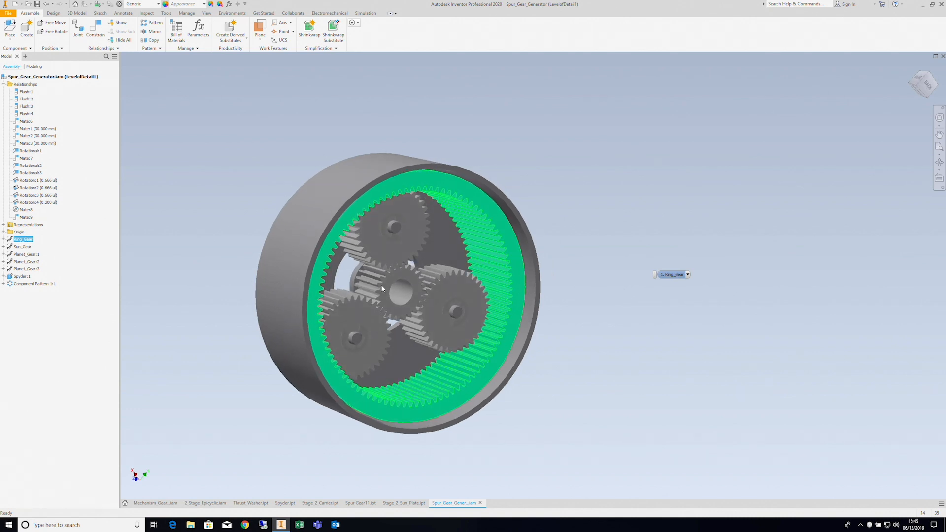
Edit the ring gear with the Design Accelerator, set Gear 2 to 36 teeth and recalculate the internal gear pair
right_click(458, 396)
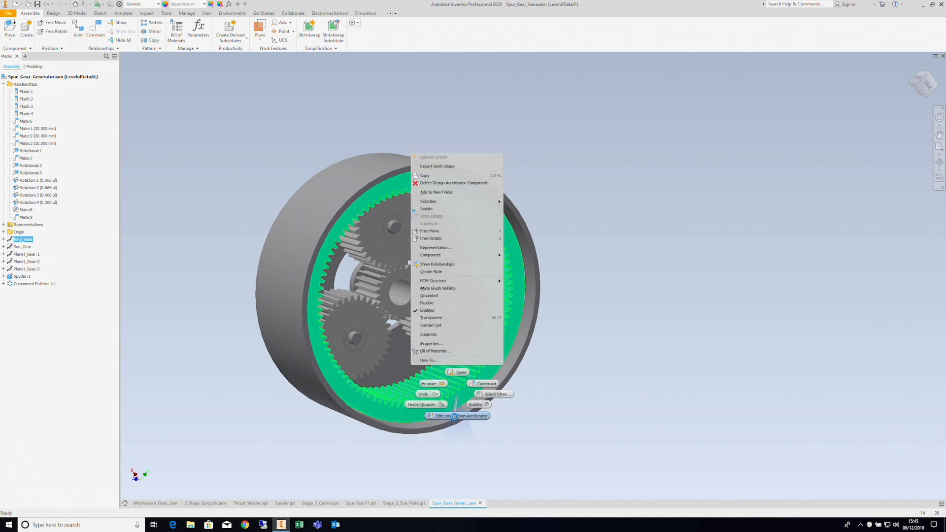
click(455, 419)
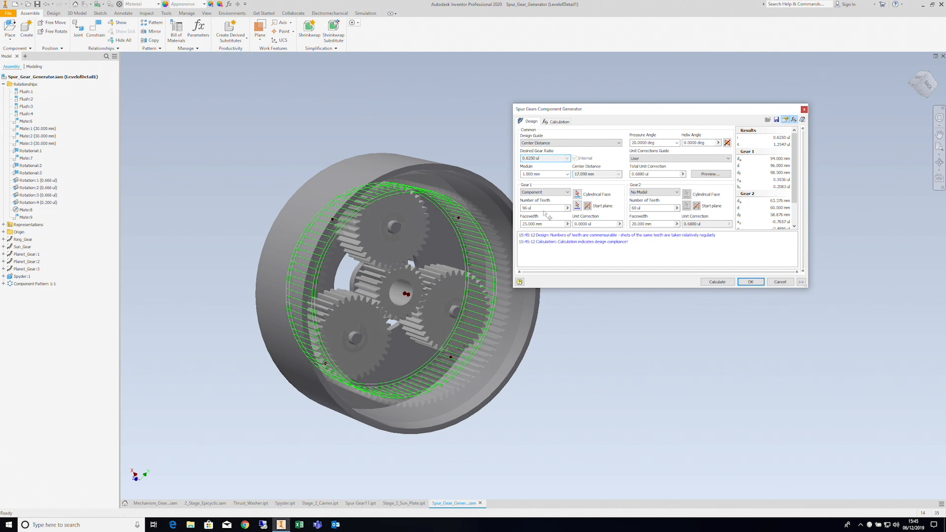
double_click(635, 207)
text(36)
click(720, 283)
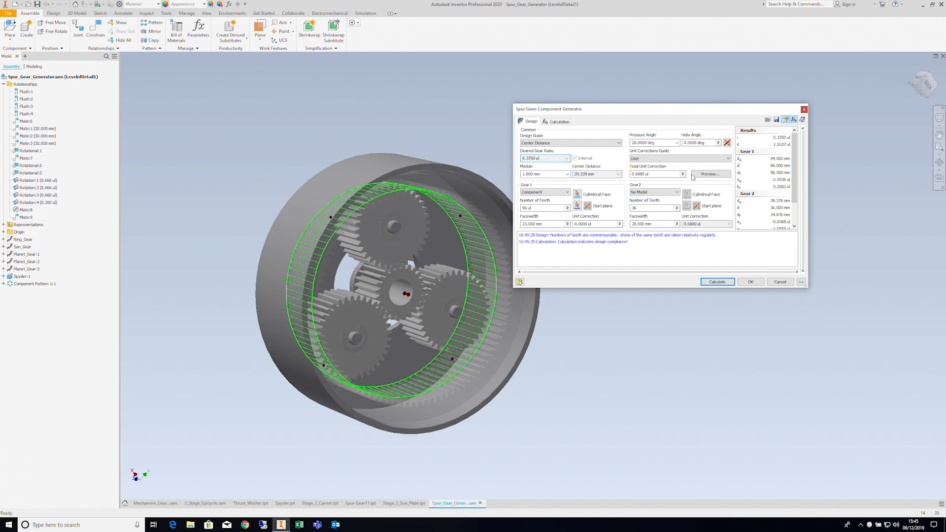
Set the ring gear pair's total unit correction to 0, recalculate, and accept the design
click(682, 174)
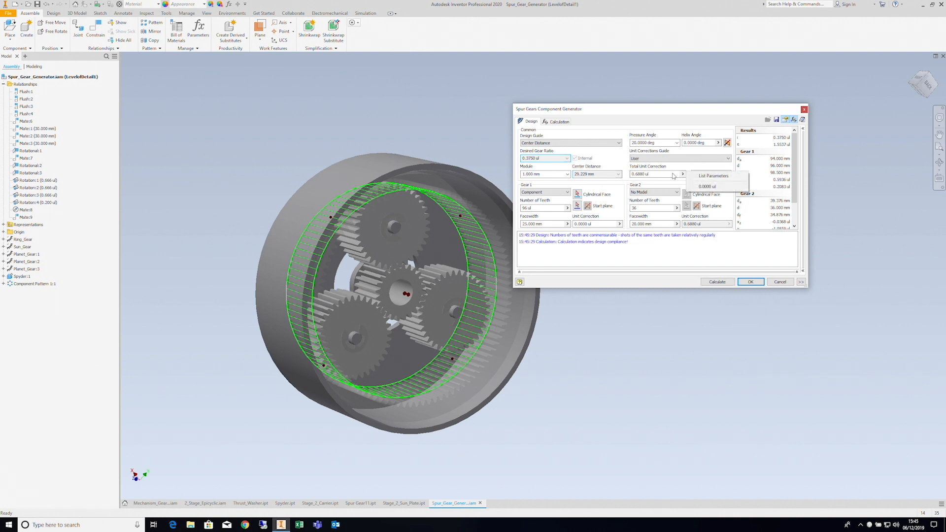
click(699, 187)
click(712, 282)
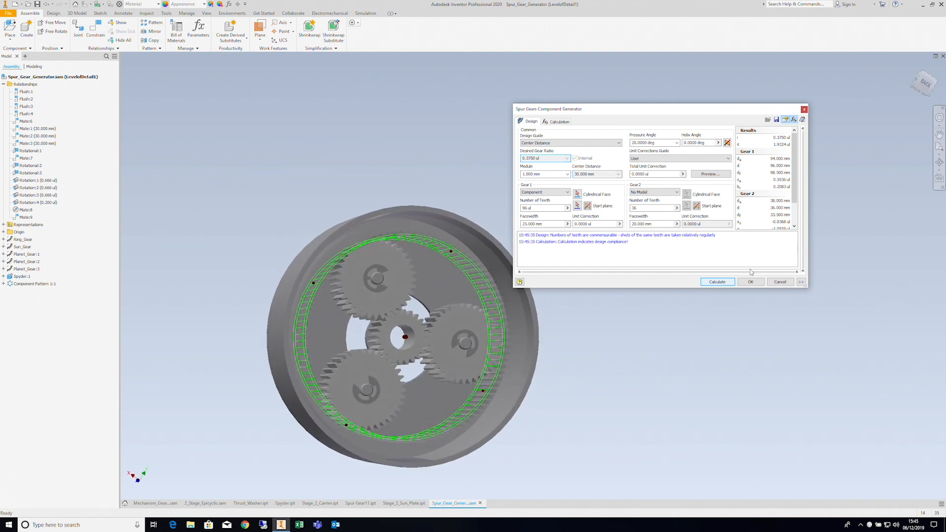
click(748, 283)
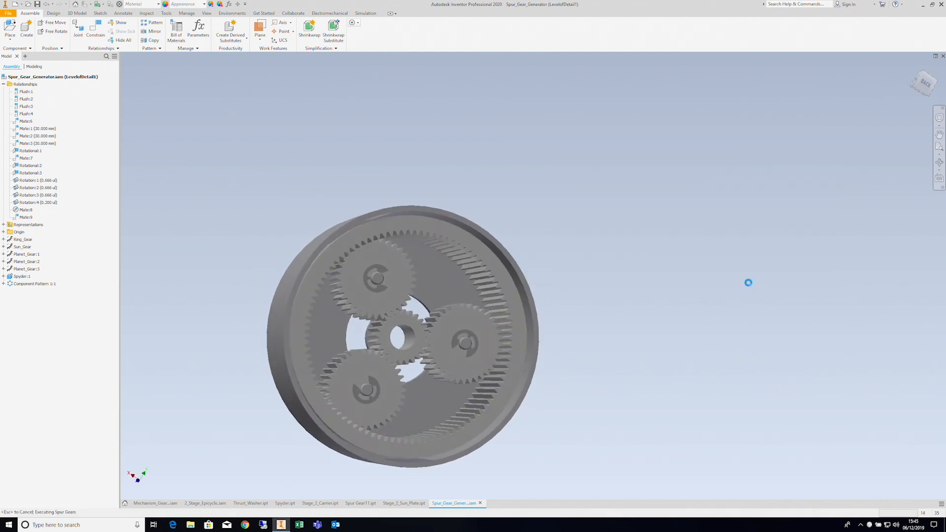